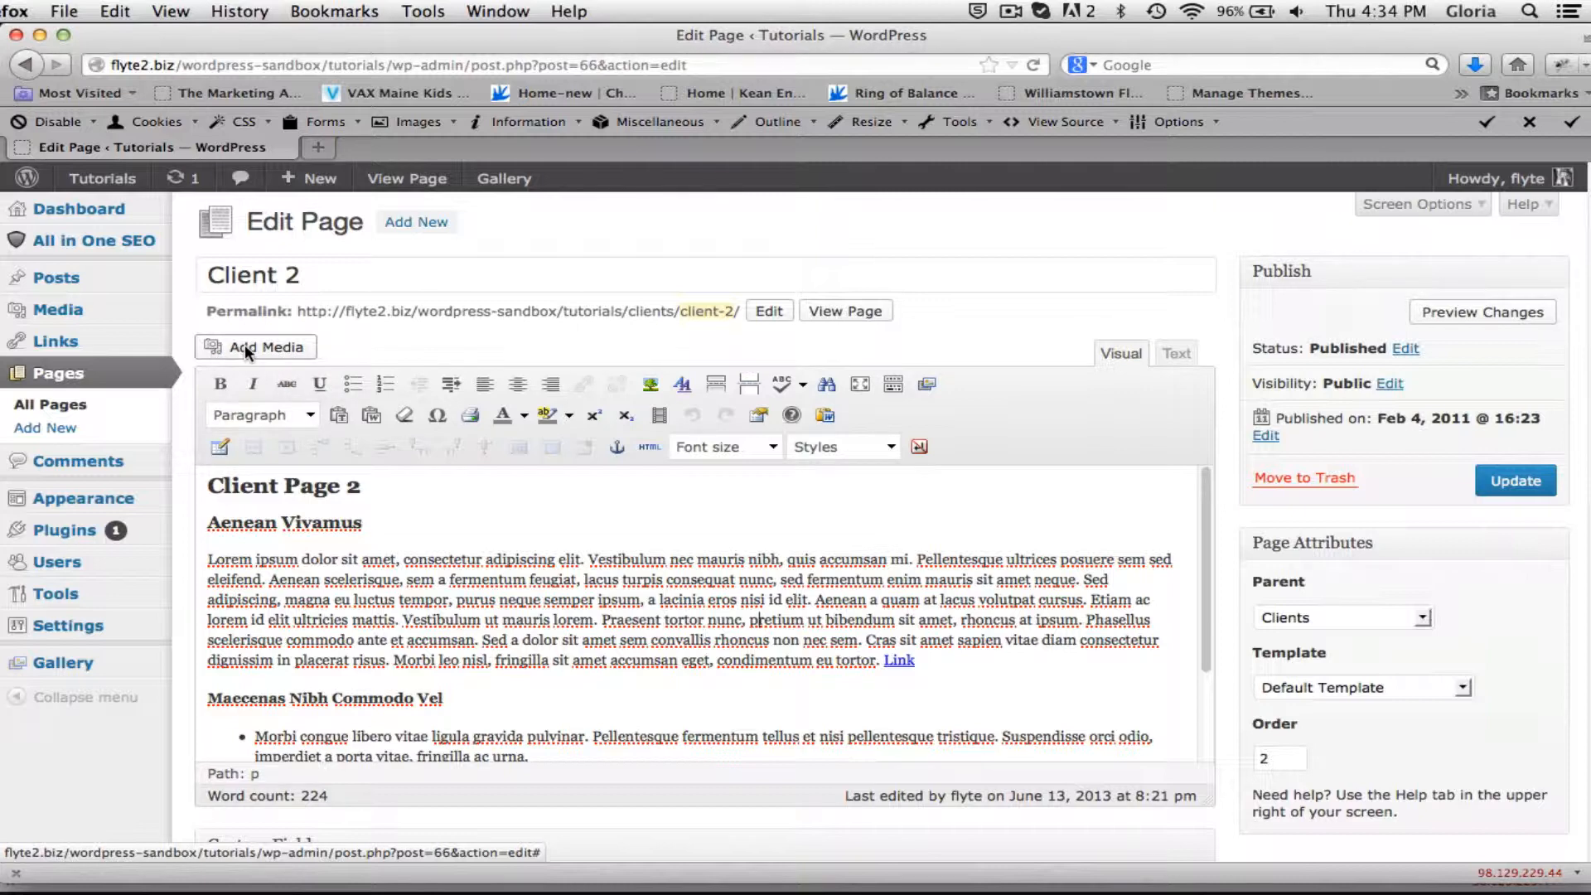
Upload sample.jpg from the Desktop through the Client 2 page's media uploader.
{"action": "left_click", "coordinate": [245, 346]}
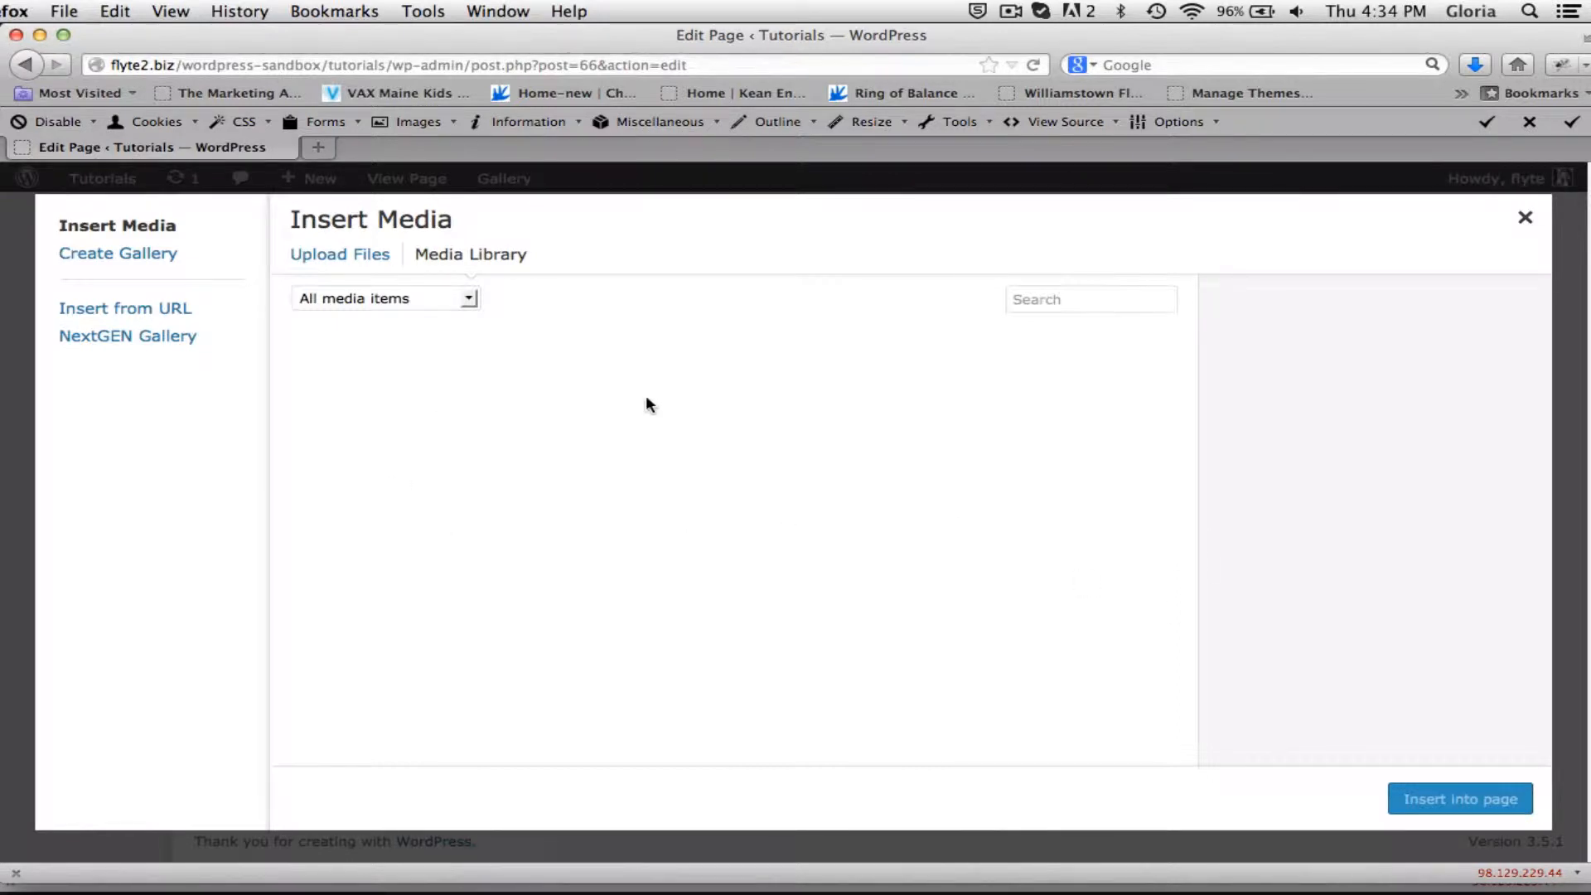
{"action": "left_click", "coordinate": [338, 254]}
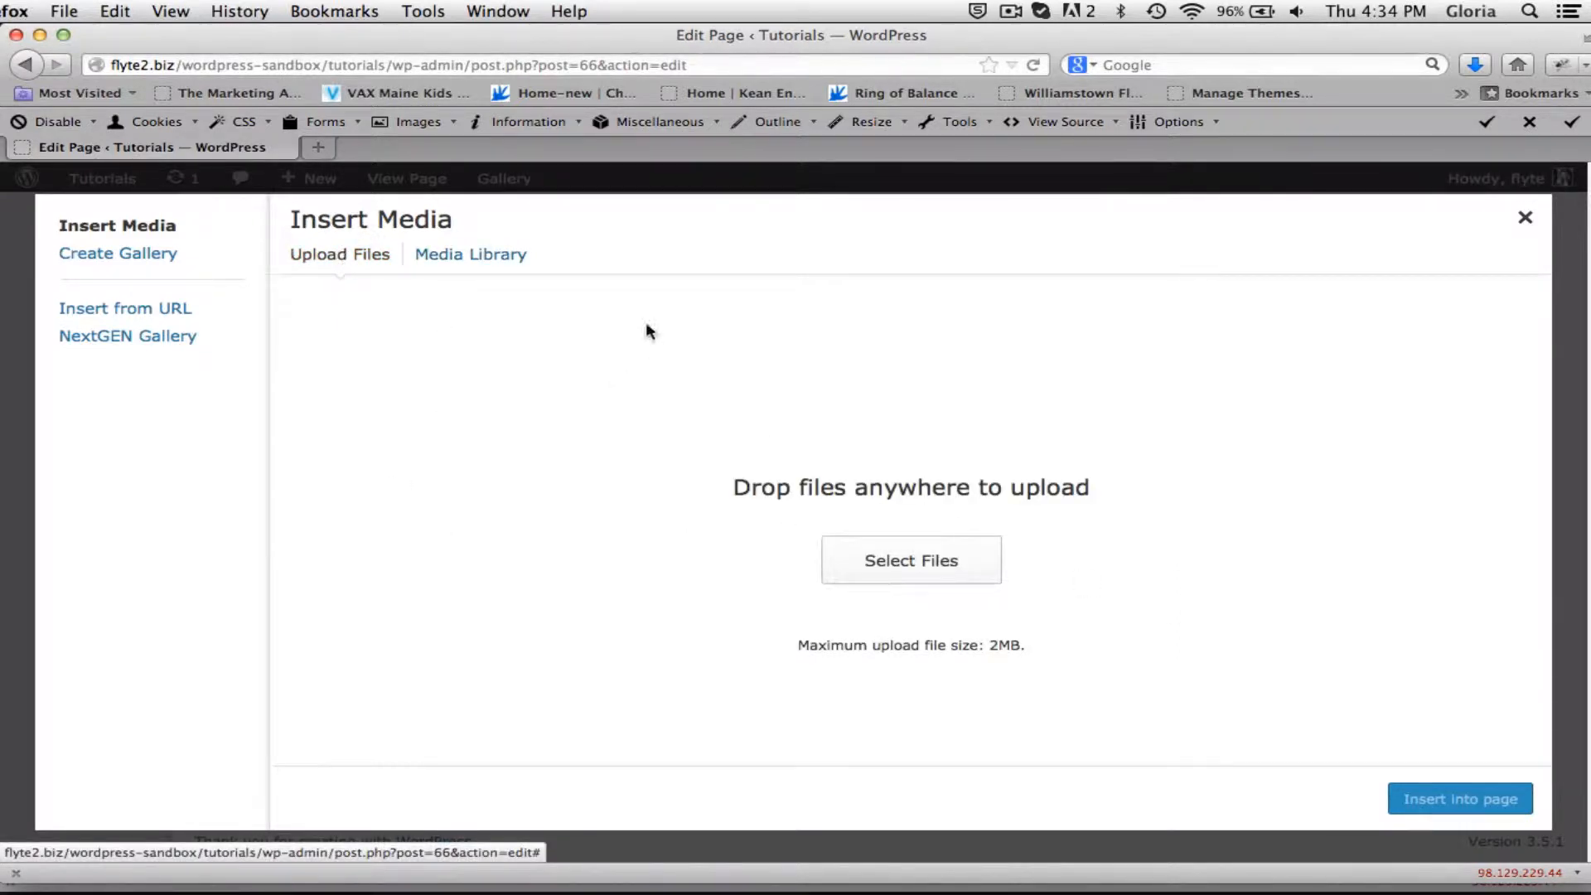
{"action": "left_click", "coordinate": [903, 554]}
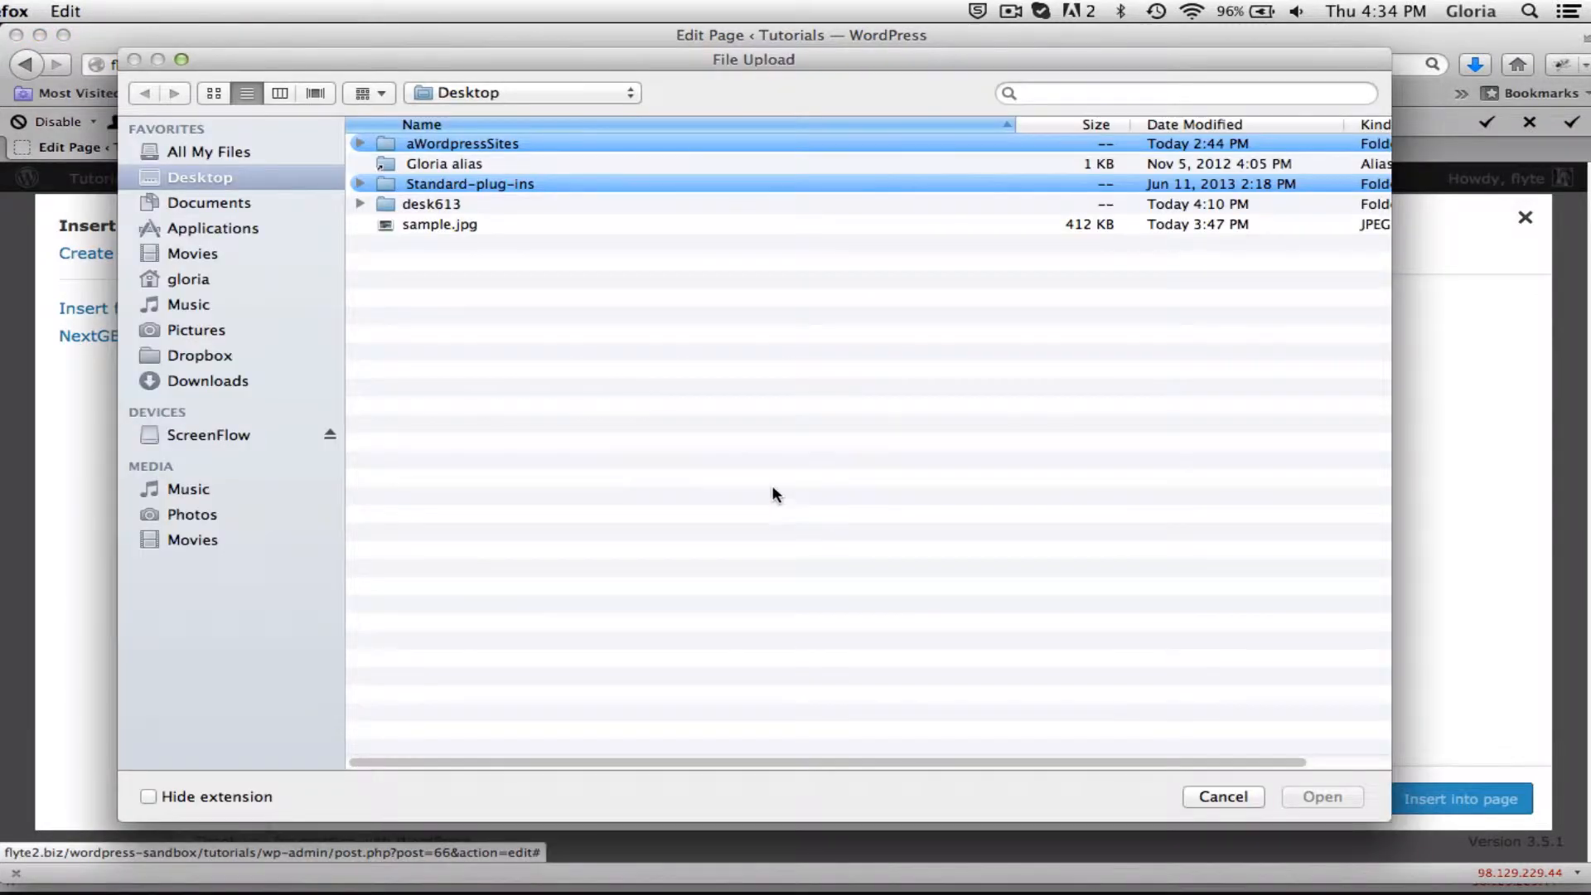
{"action": "left_click", "coordinate": [431, 223]}
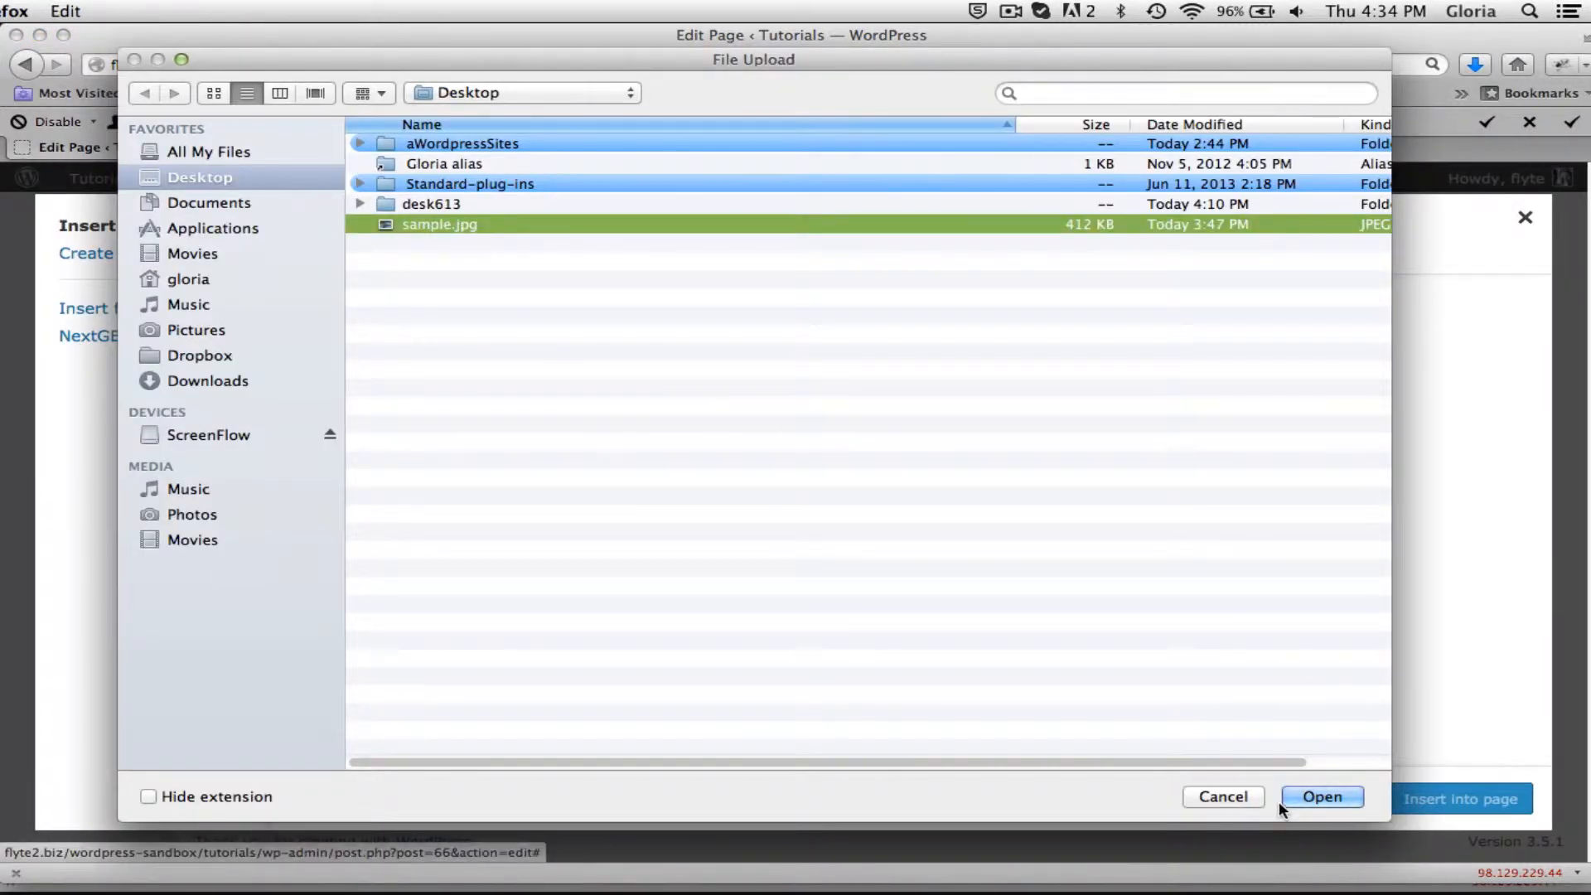
{"action": "left_click", "coordinate": [1318, 800]}
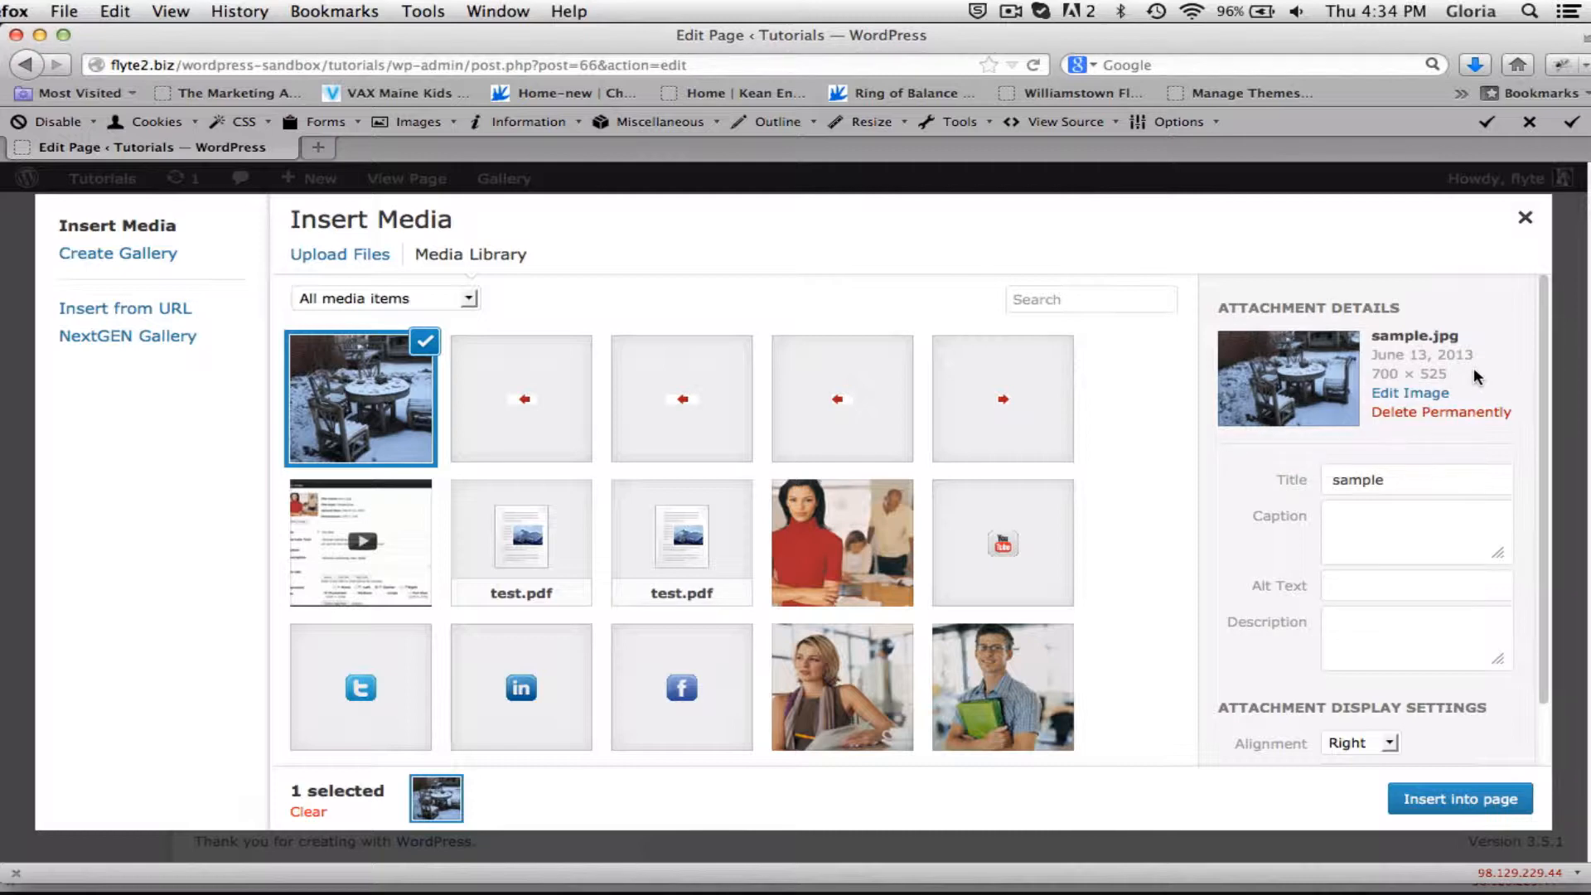
Open the uploaded sample image for editing, crop it to about 555 × 453 pixels around the table and chairs, and save it.
{"action": "left_click", "coordinate": [1413, 391]}
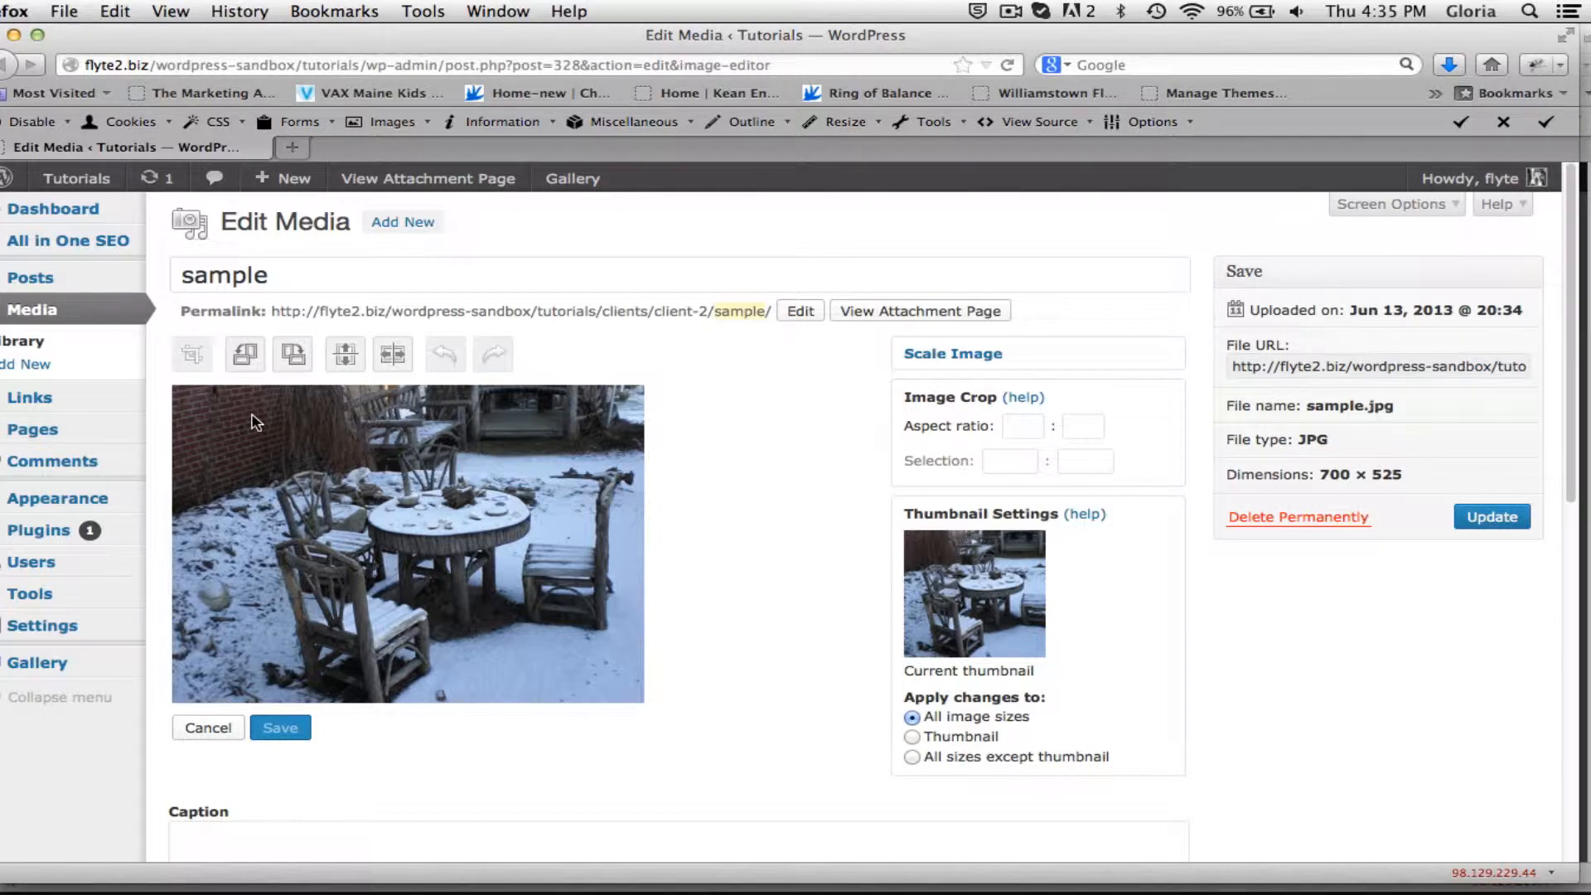
{"action": "left_click_drag", "start_coordinate": [257, 420], "coordinate": [628, 704]}
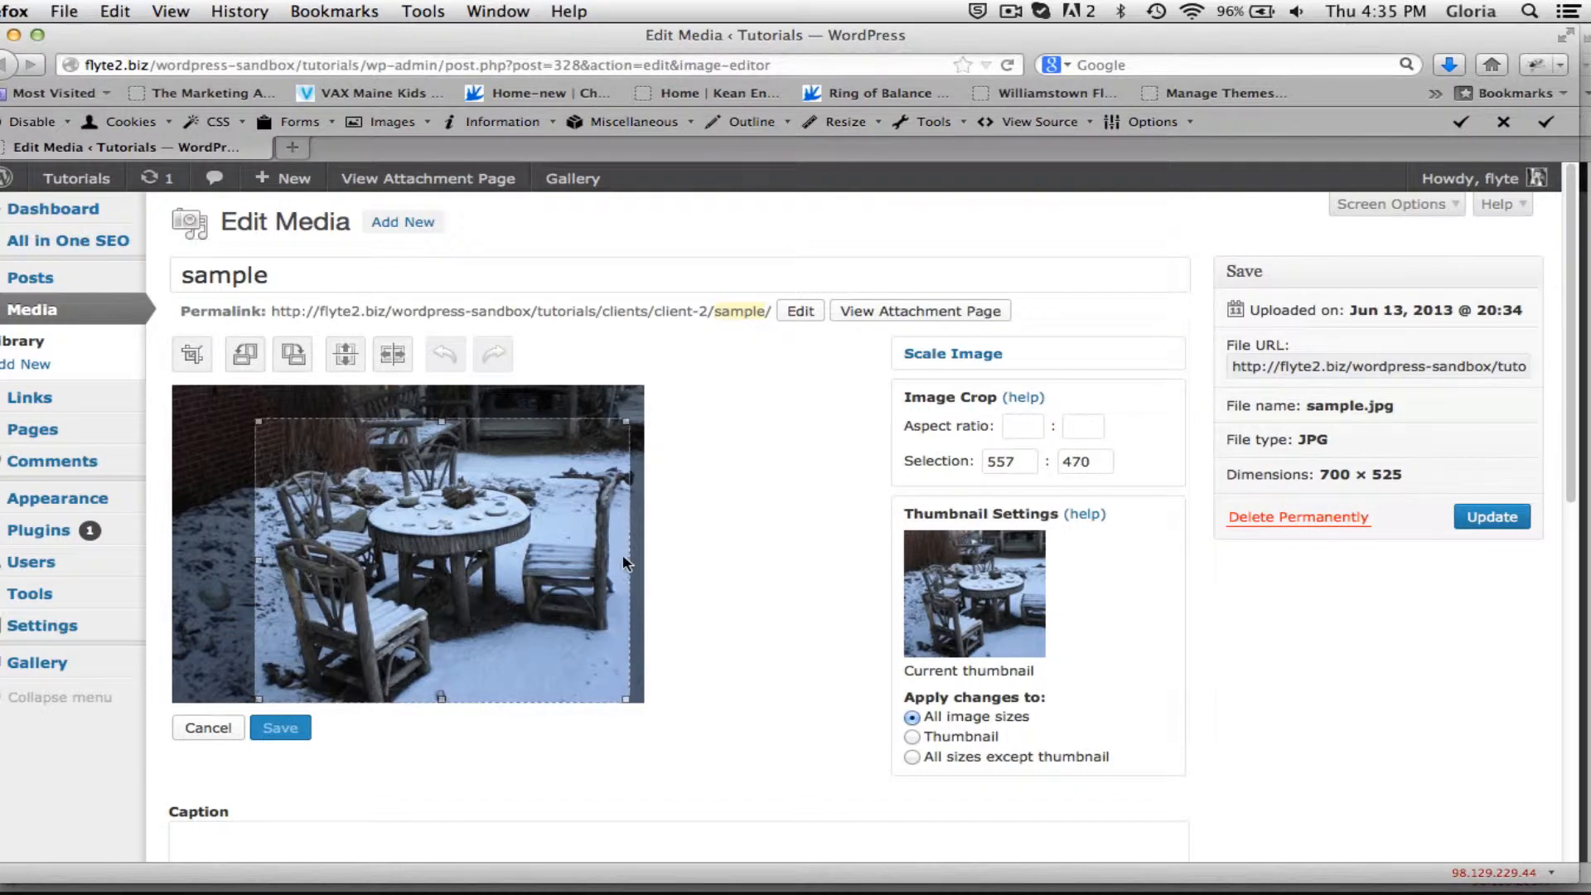
{"action": "left_click_drag", "start_coordinate": [627, 558], "coordinate": [633, 559]}
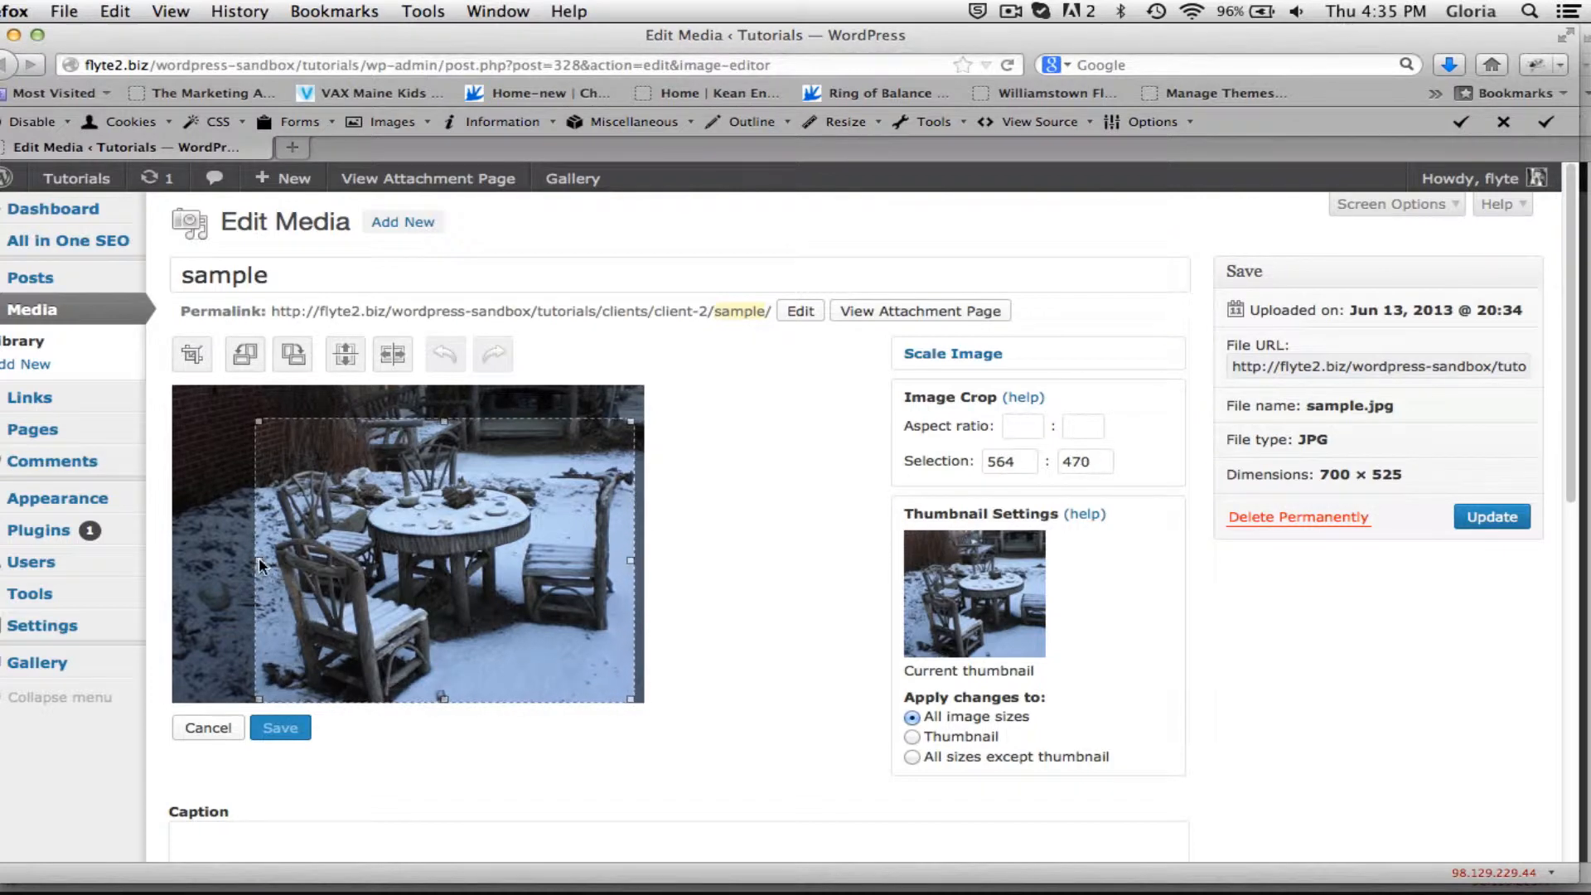
{"action": "left_click_drag", "start_coordinate": [259, 561], "coordinate": [261, 565]}
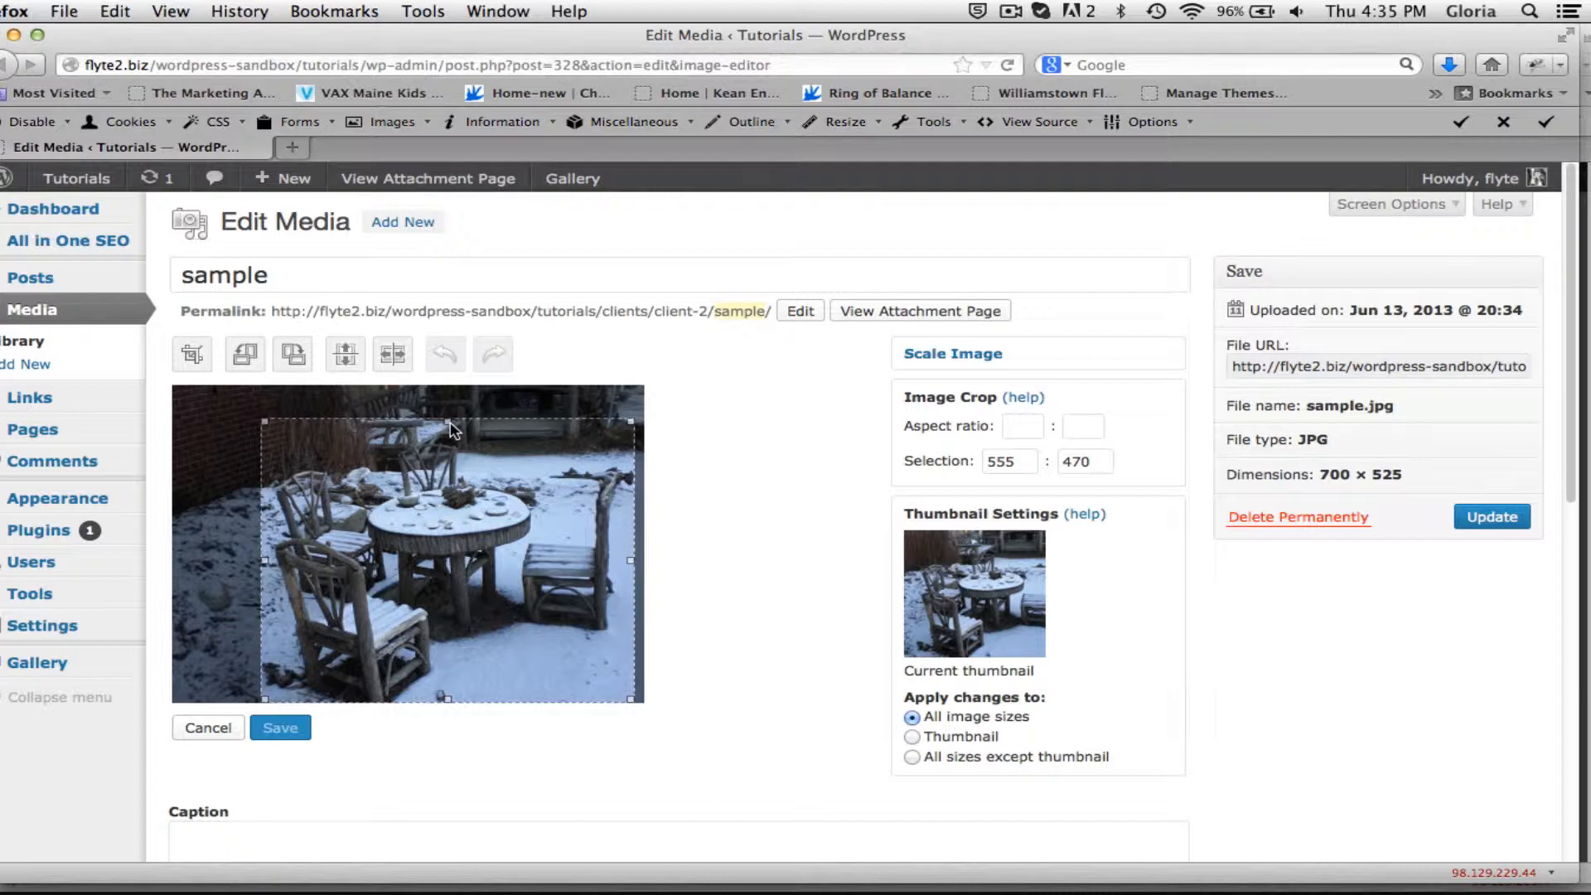
{"action": "left_click_drag", "start_coordinate": [449, 422], "coordinate": [451, 434]}
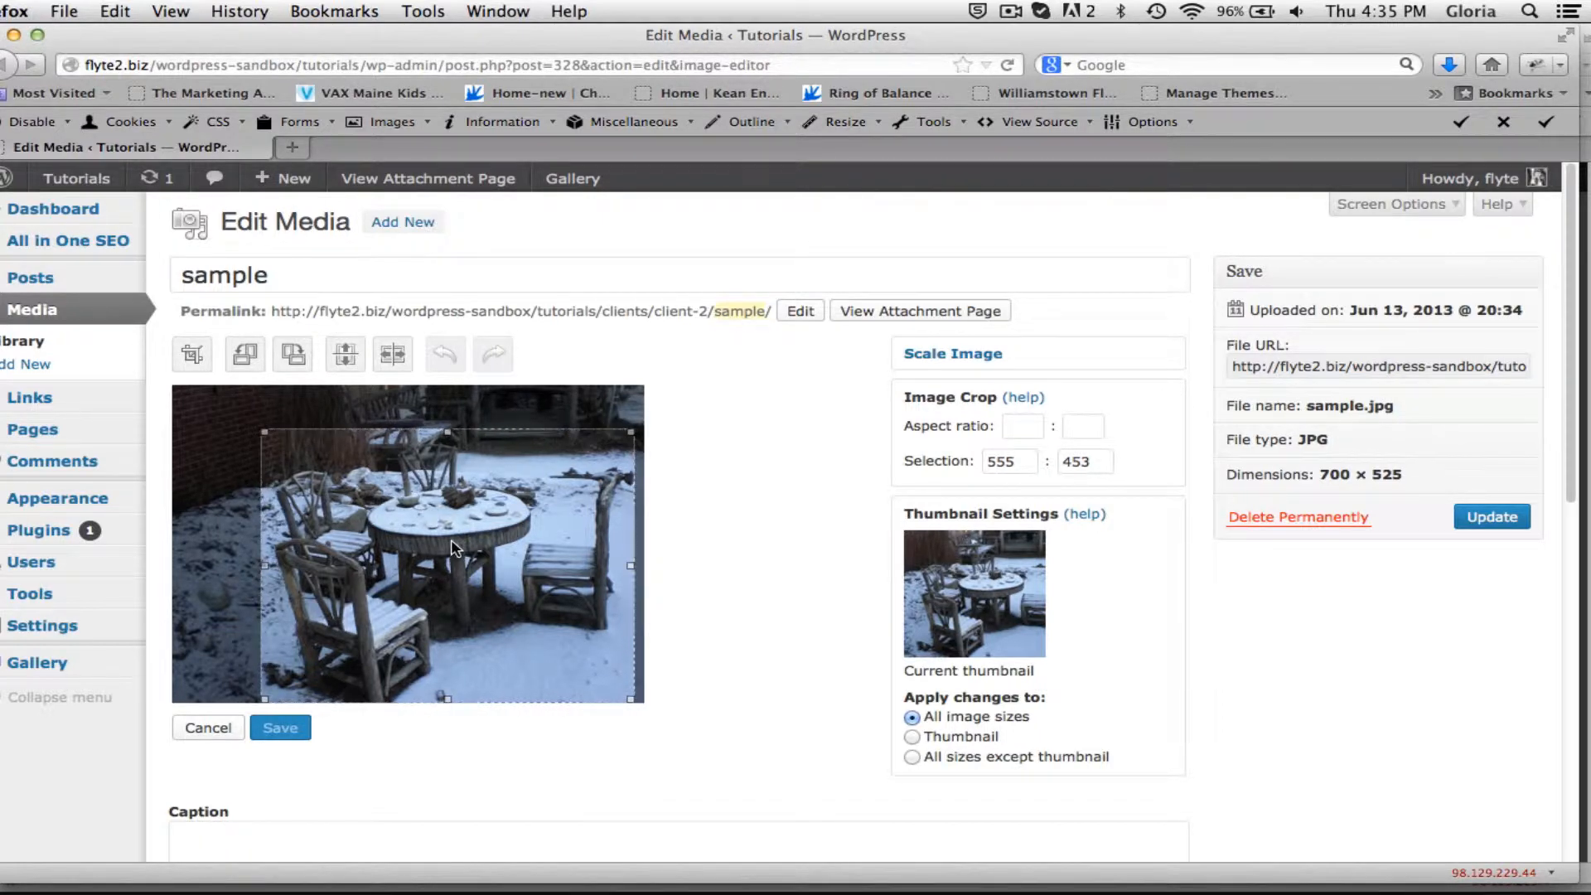
{"action": "left_click", "coordinate": [190, 357]}
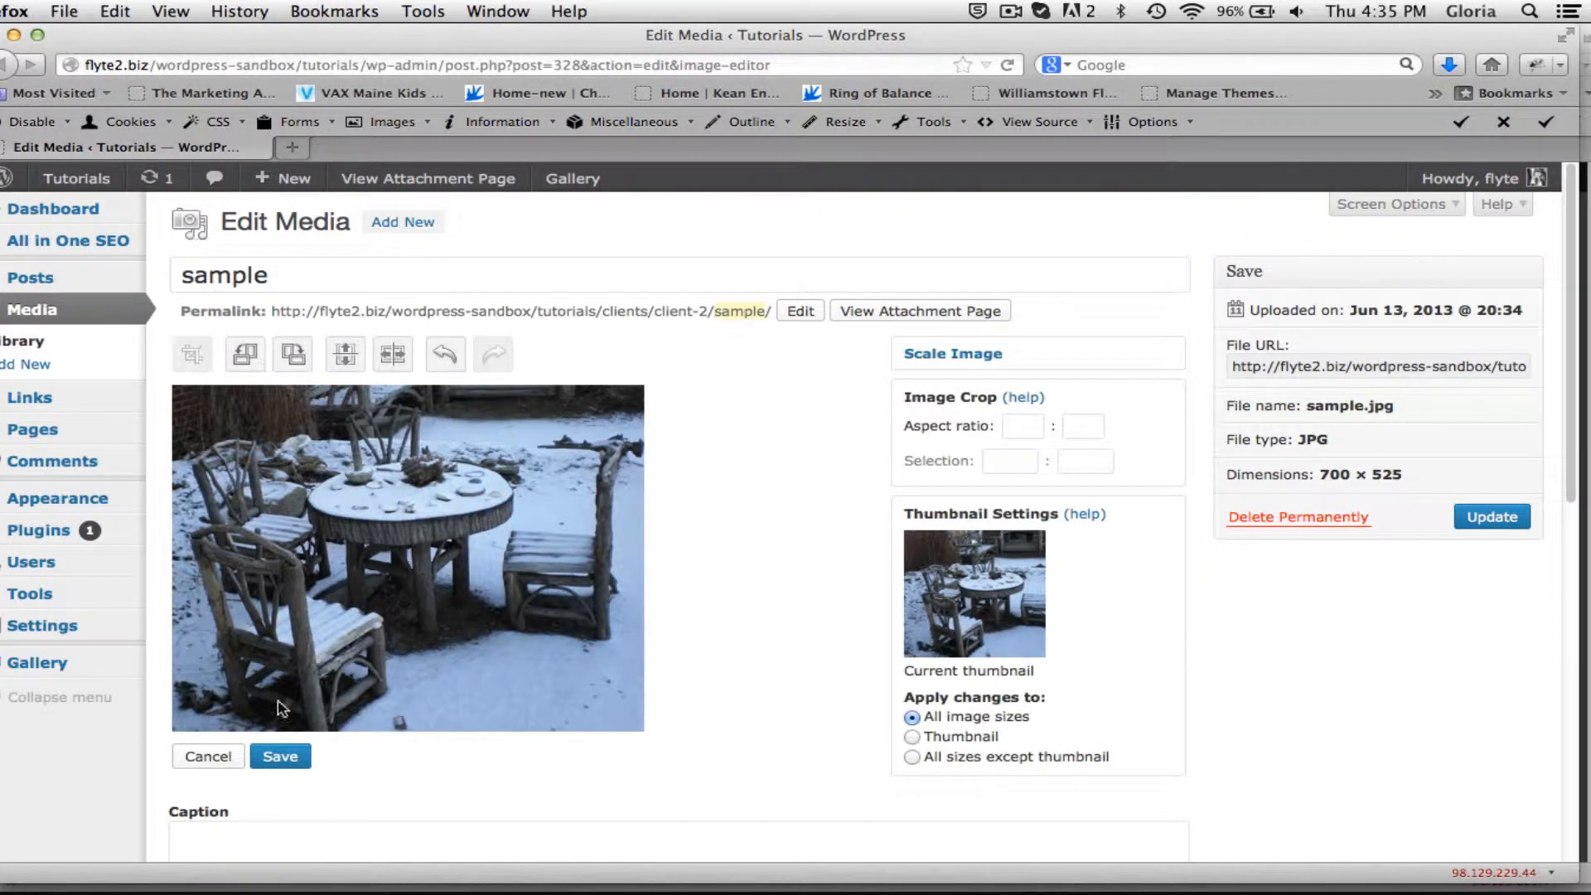
{"action": "left_click", "coordinate": [281, 758]}
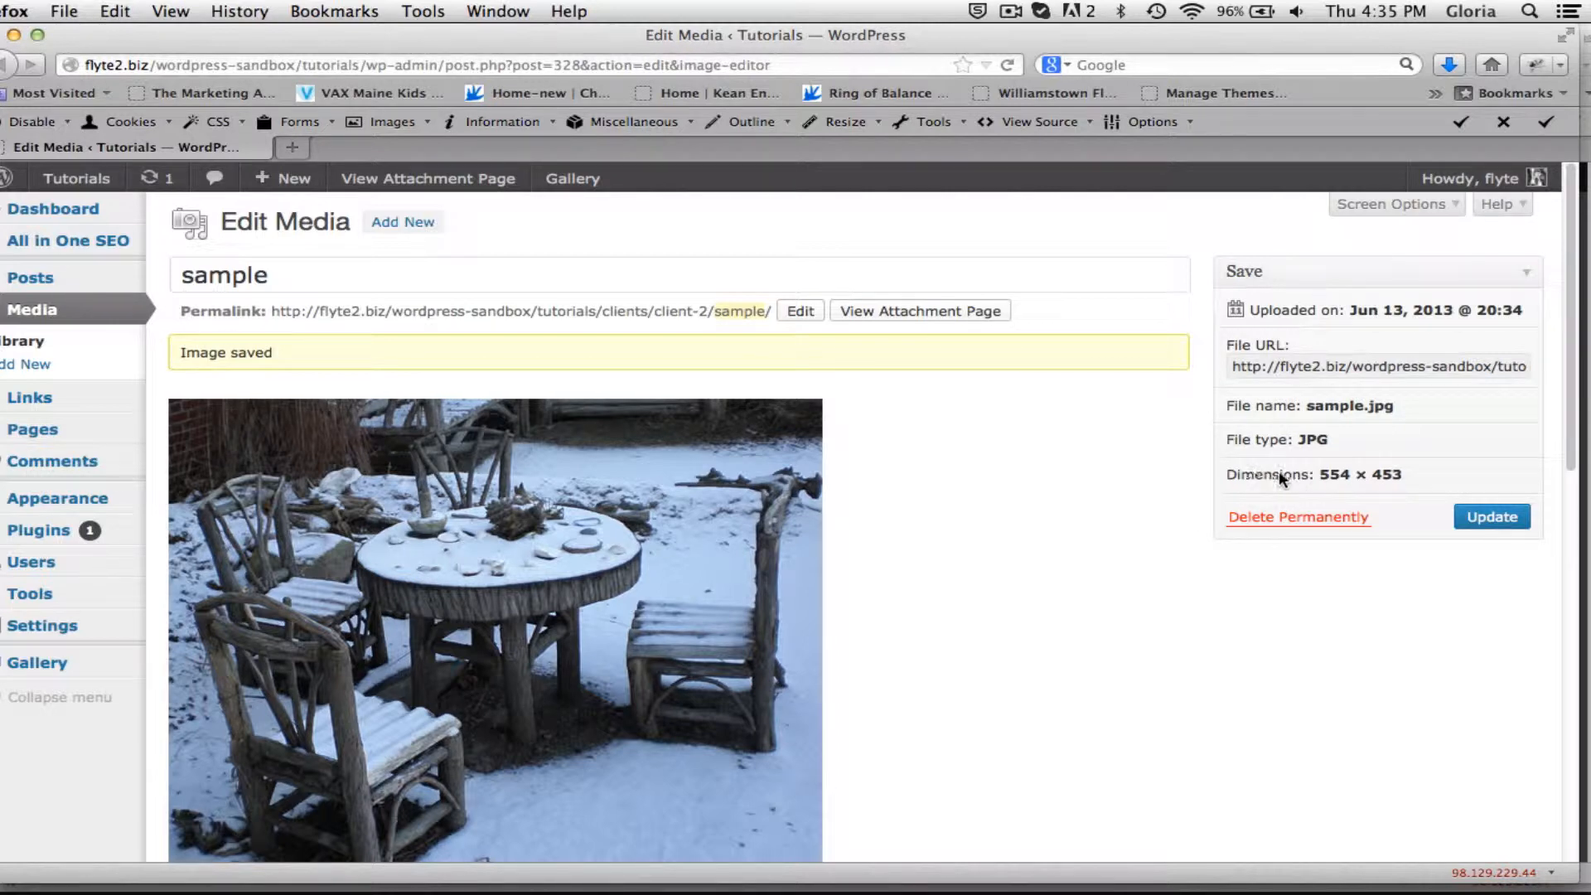
Scale the cropped image proportionally to a width of 200 pixels and update the media attachment.
{"action": "scroll", "coordinate": [1053, 605], "scroll_direction": "down", "scroll_amount": 2}
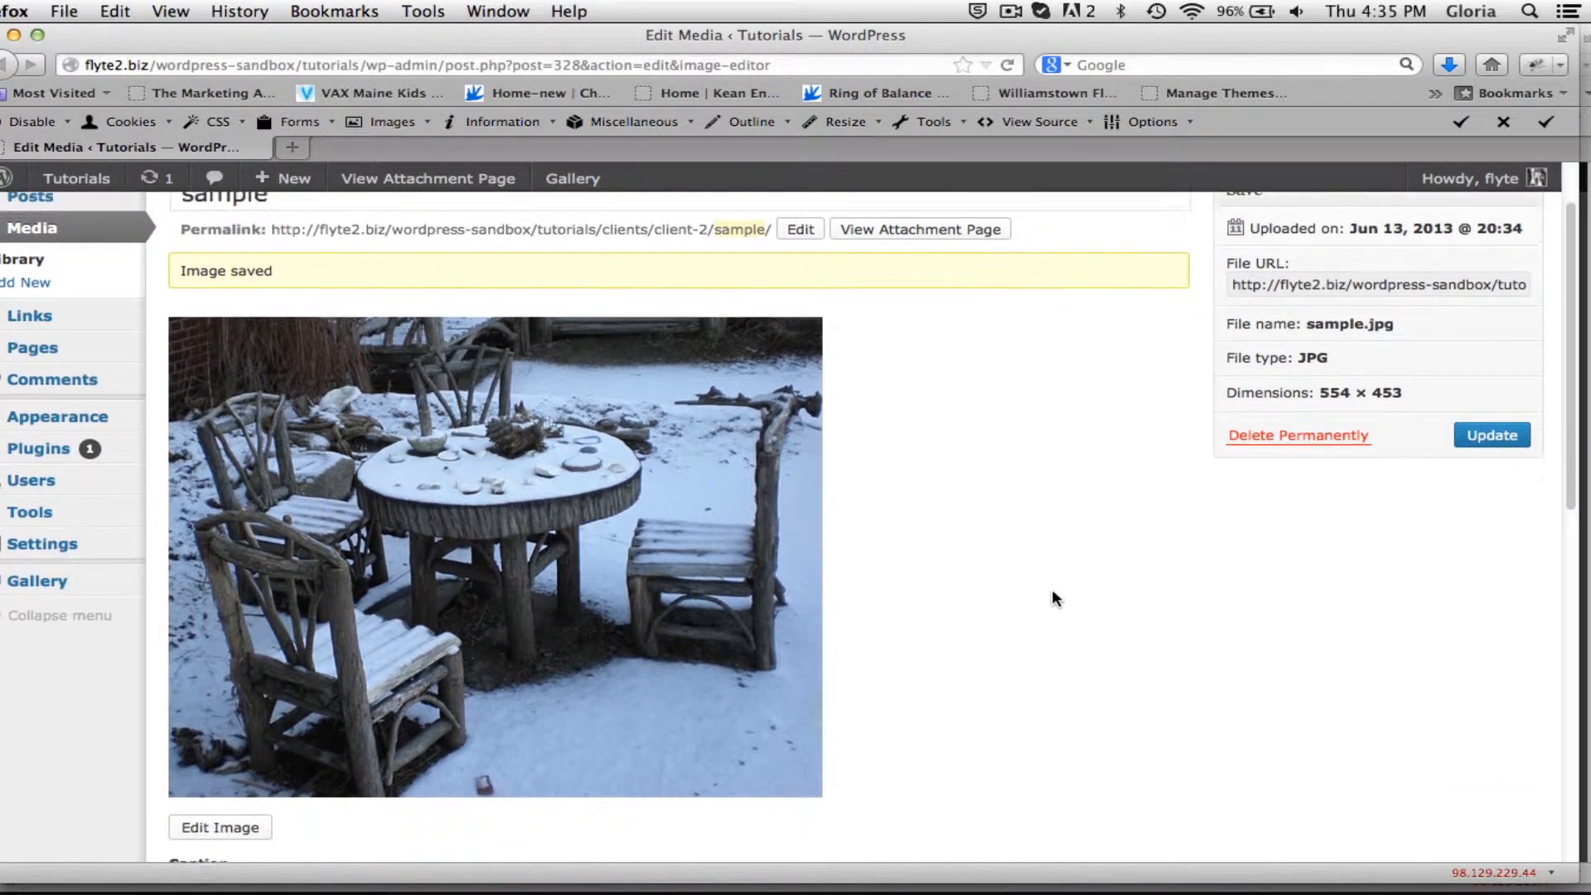
{"action": "scroll", "coordinate": [1052, 597], "scroll_direction": "down", "scroll_amount": 2}
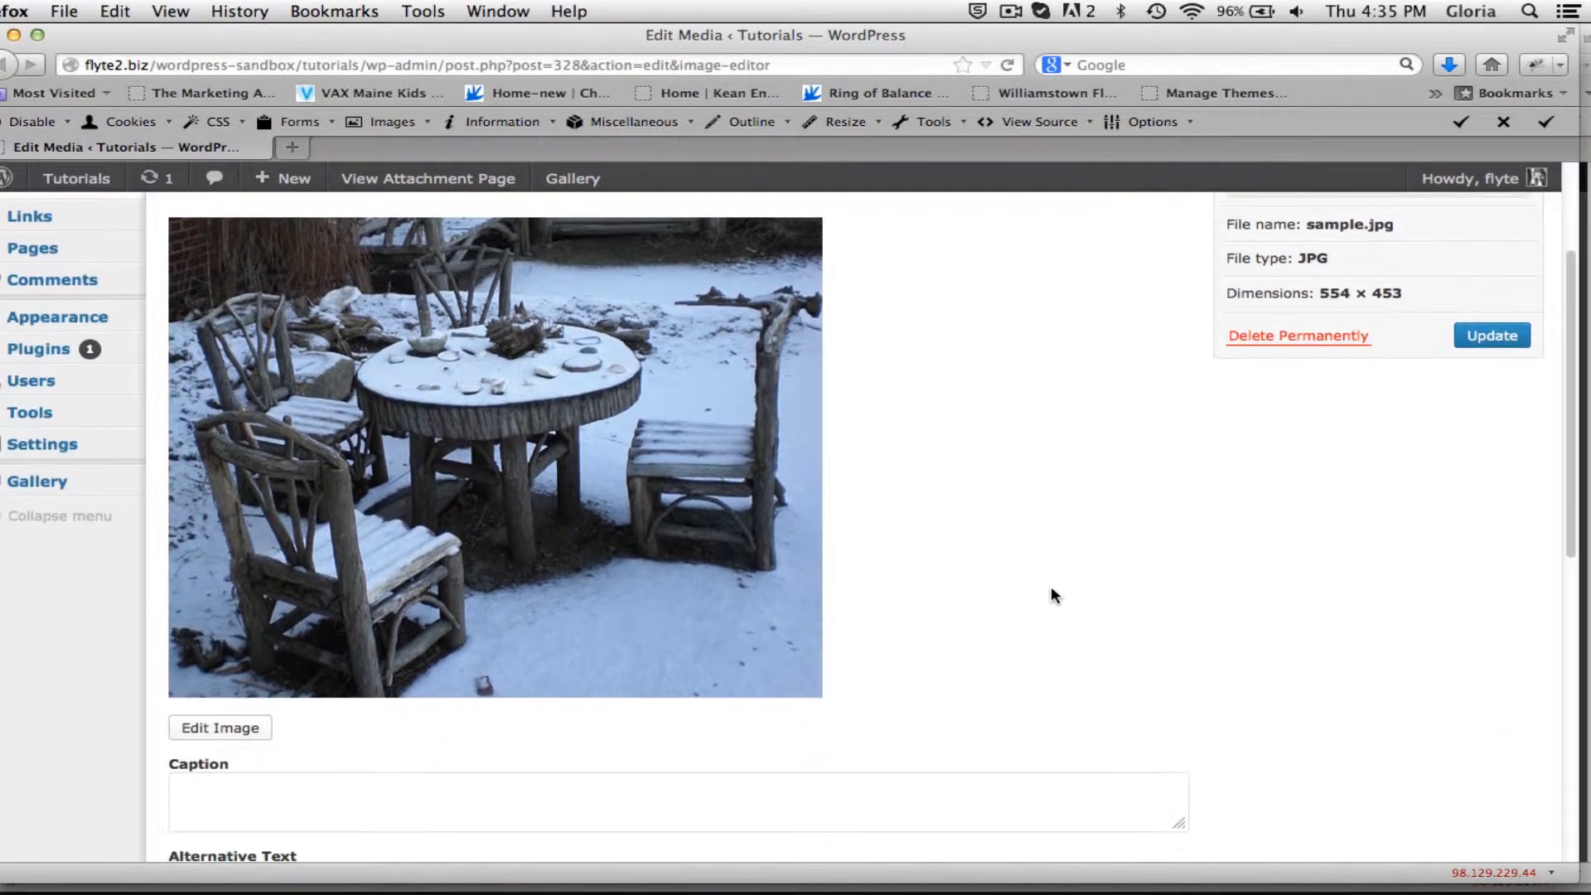
{"action": "left_click", "coordinate": [217, 729]}
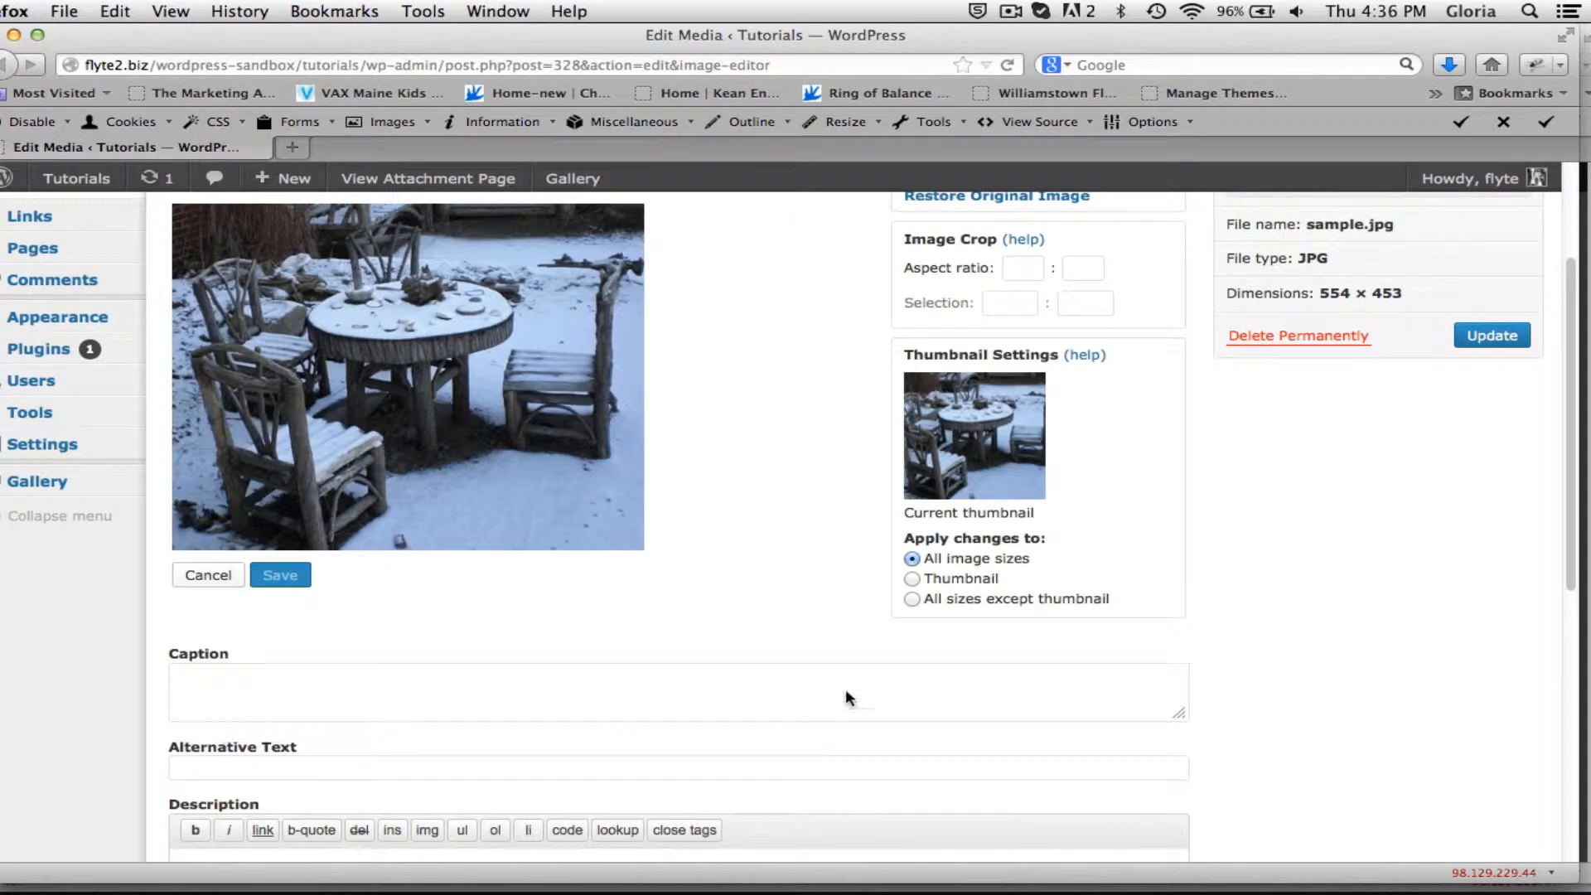
{"action": "scroll", "coordinate": [1303, 655], "scroll_direction": "up", "scroll_amount": 4}
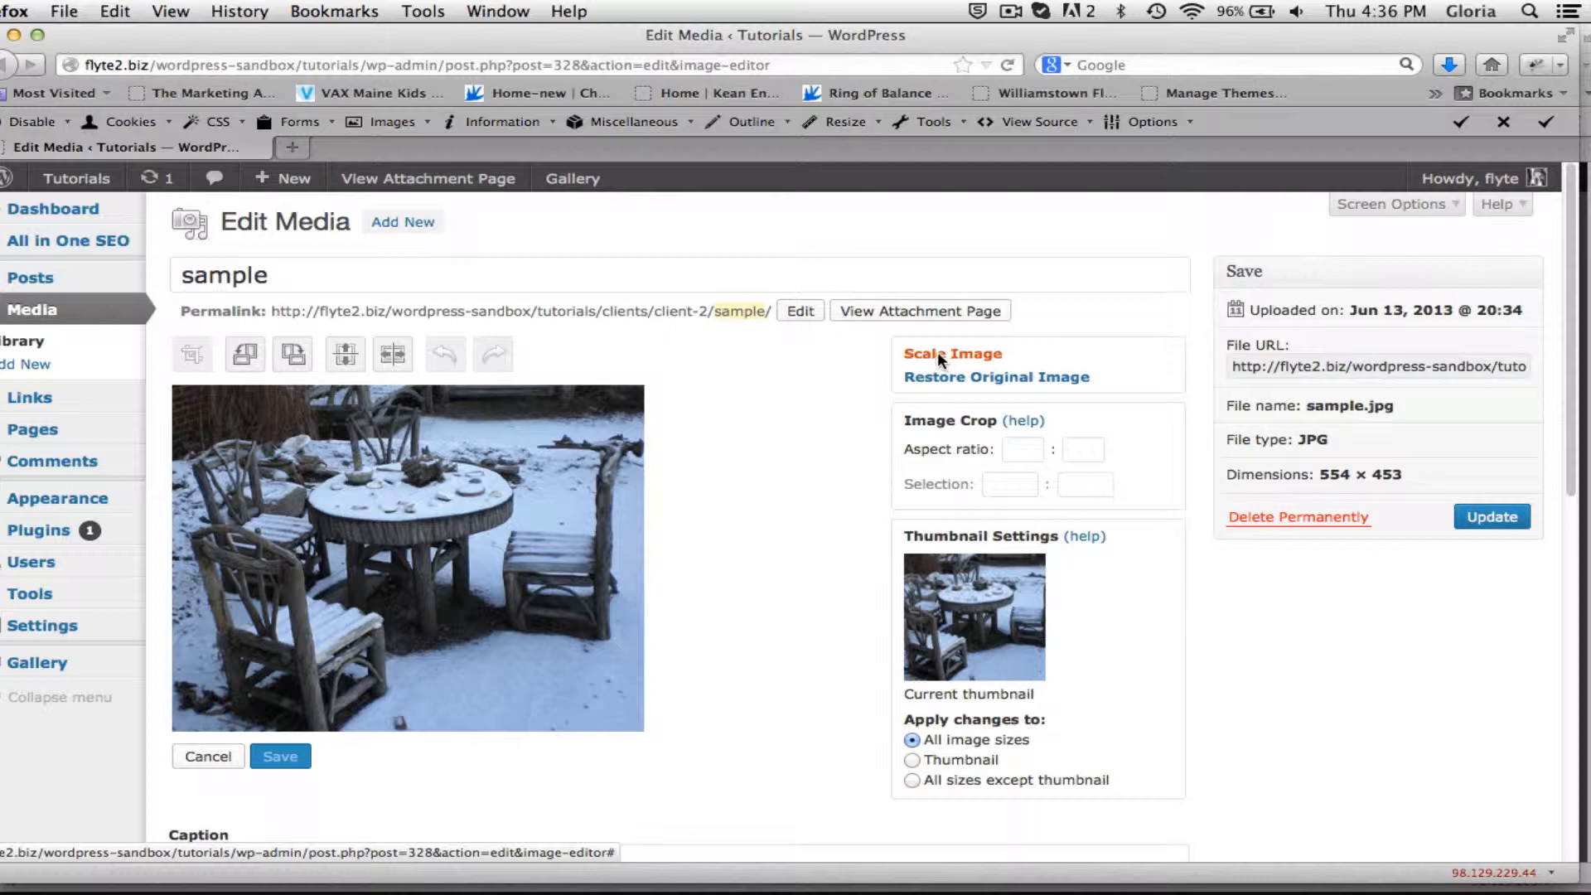
{"action": "left_click", "coordinate": [937, 351]}
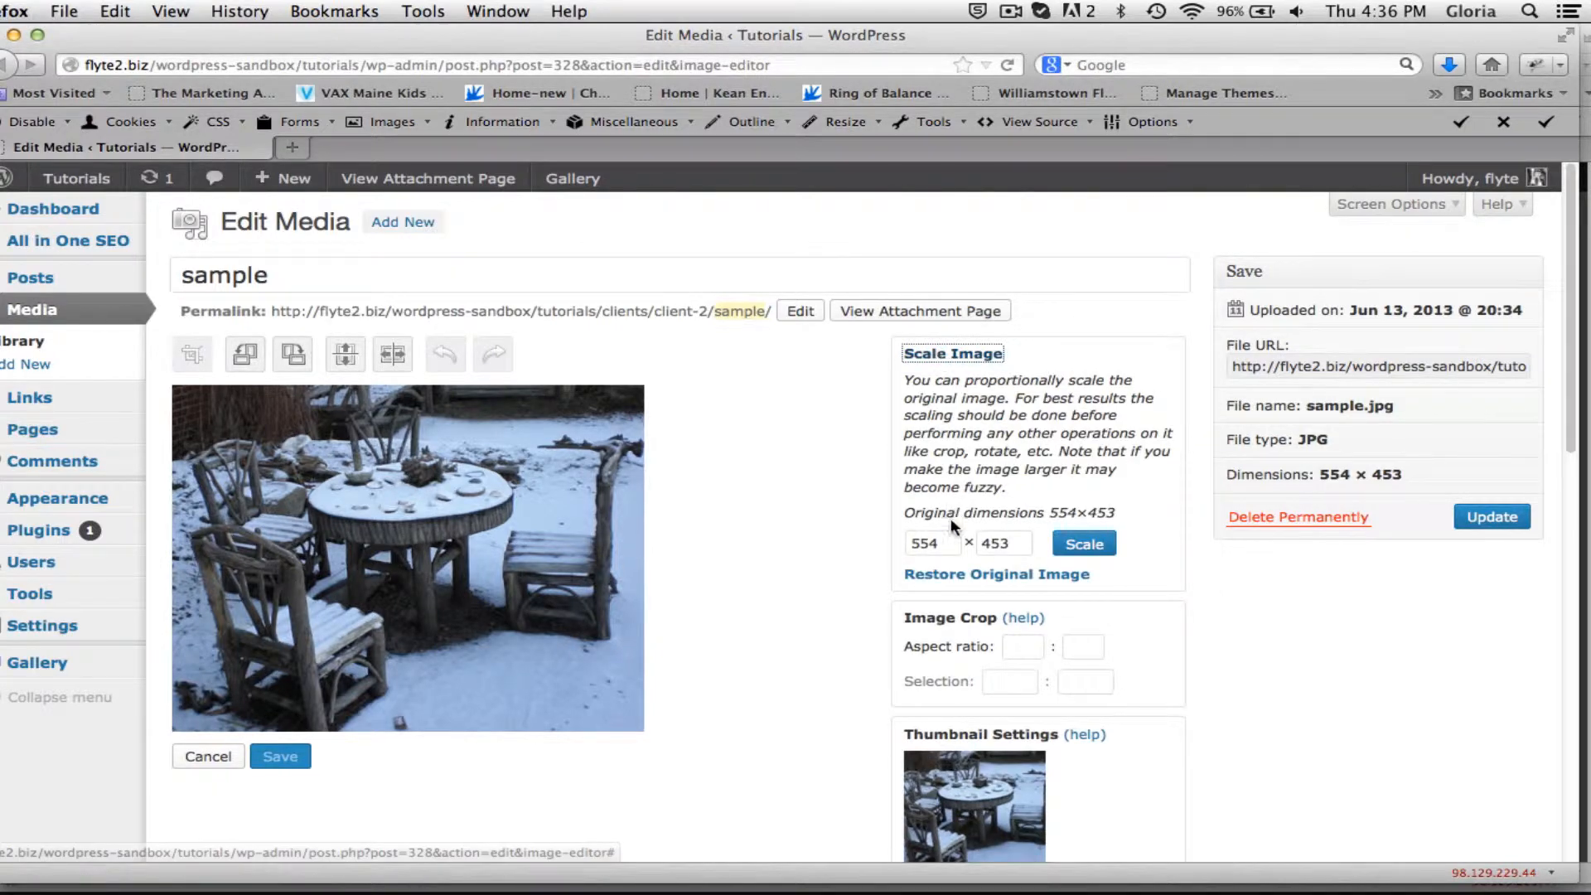
{"action": "double_click", "coordinate": [951, 546]}
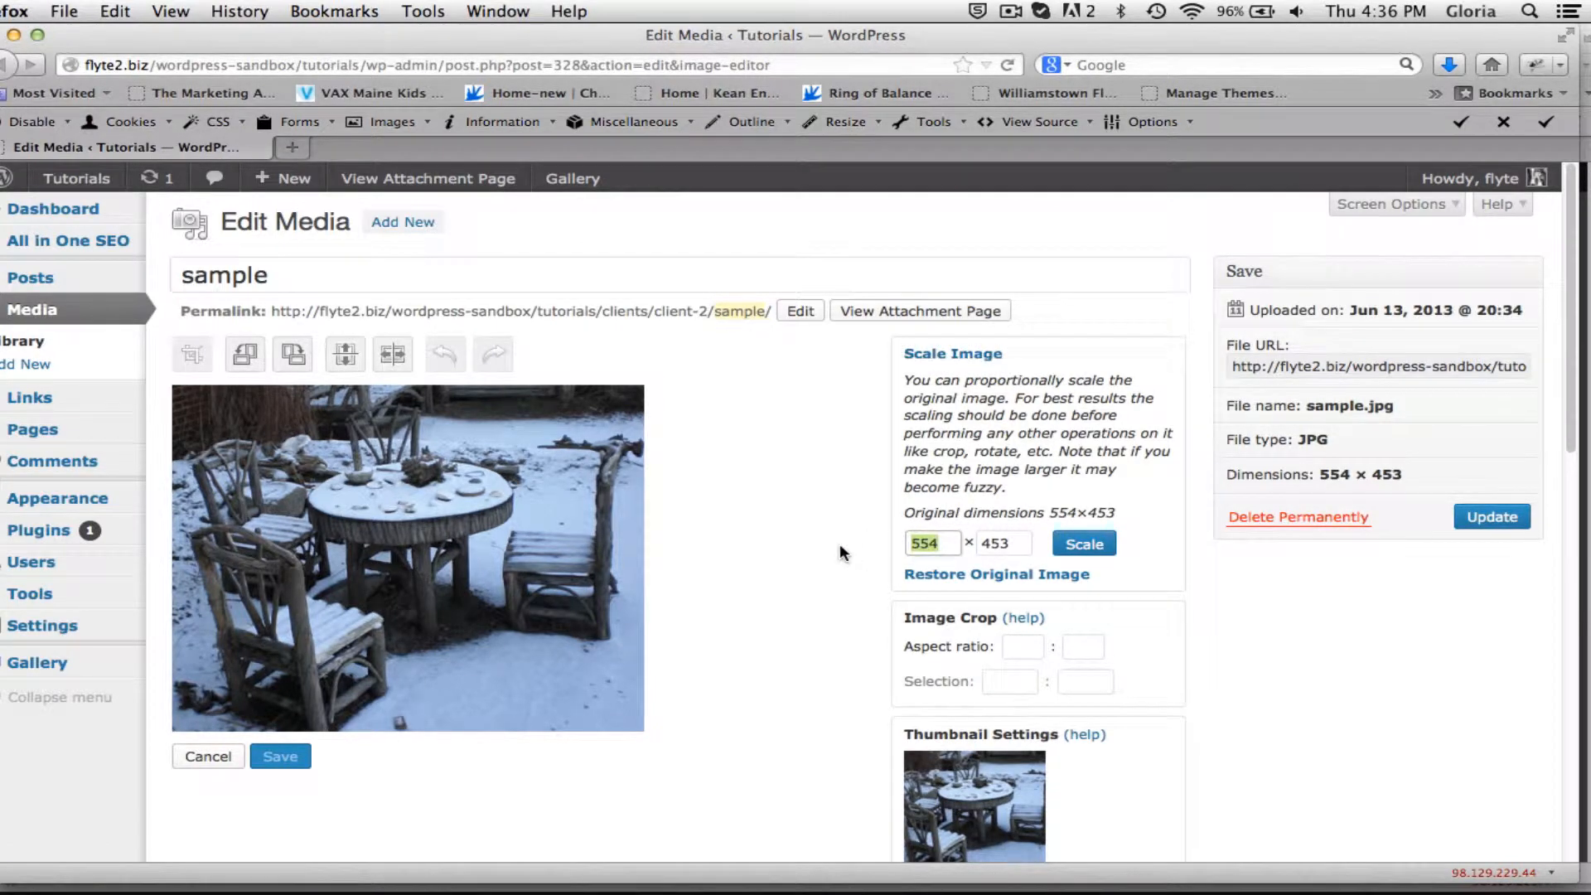
{"action": "type", "text": "200"}
{"action": "left_click", "coordinate": [1081, 541]}
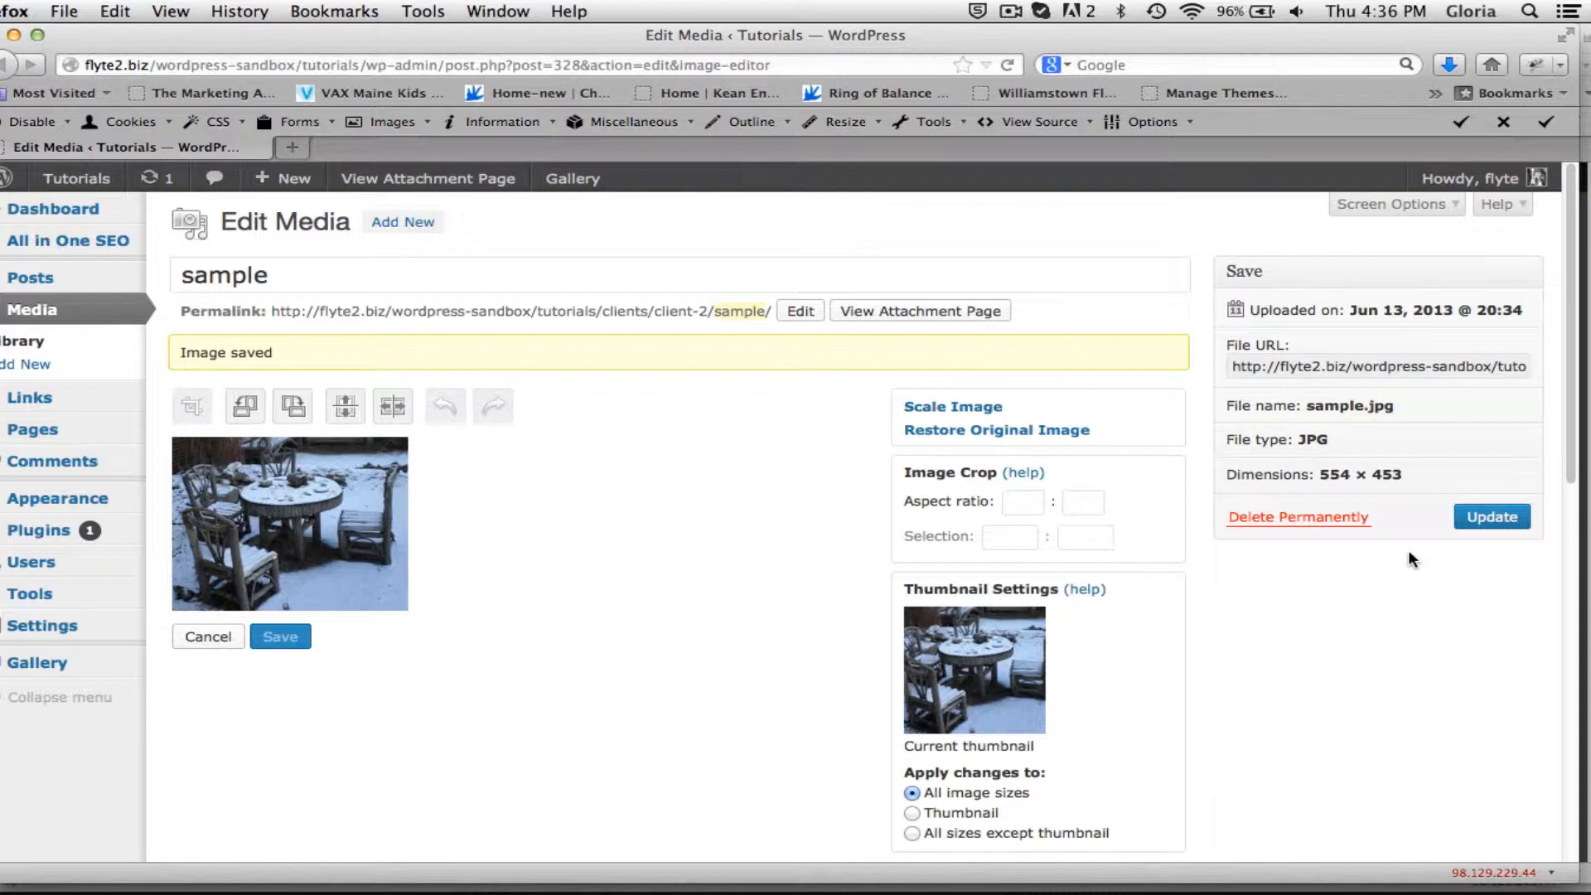
{"action": "left_click", "coordinate": [1501, 518]}
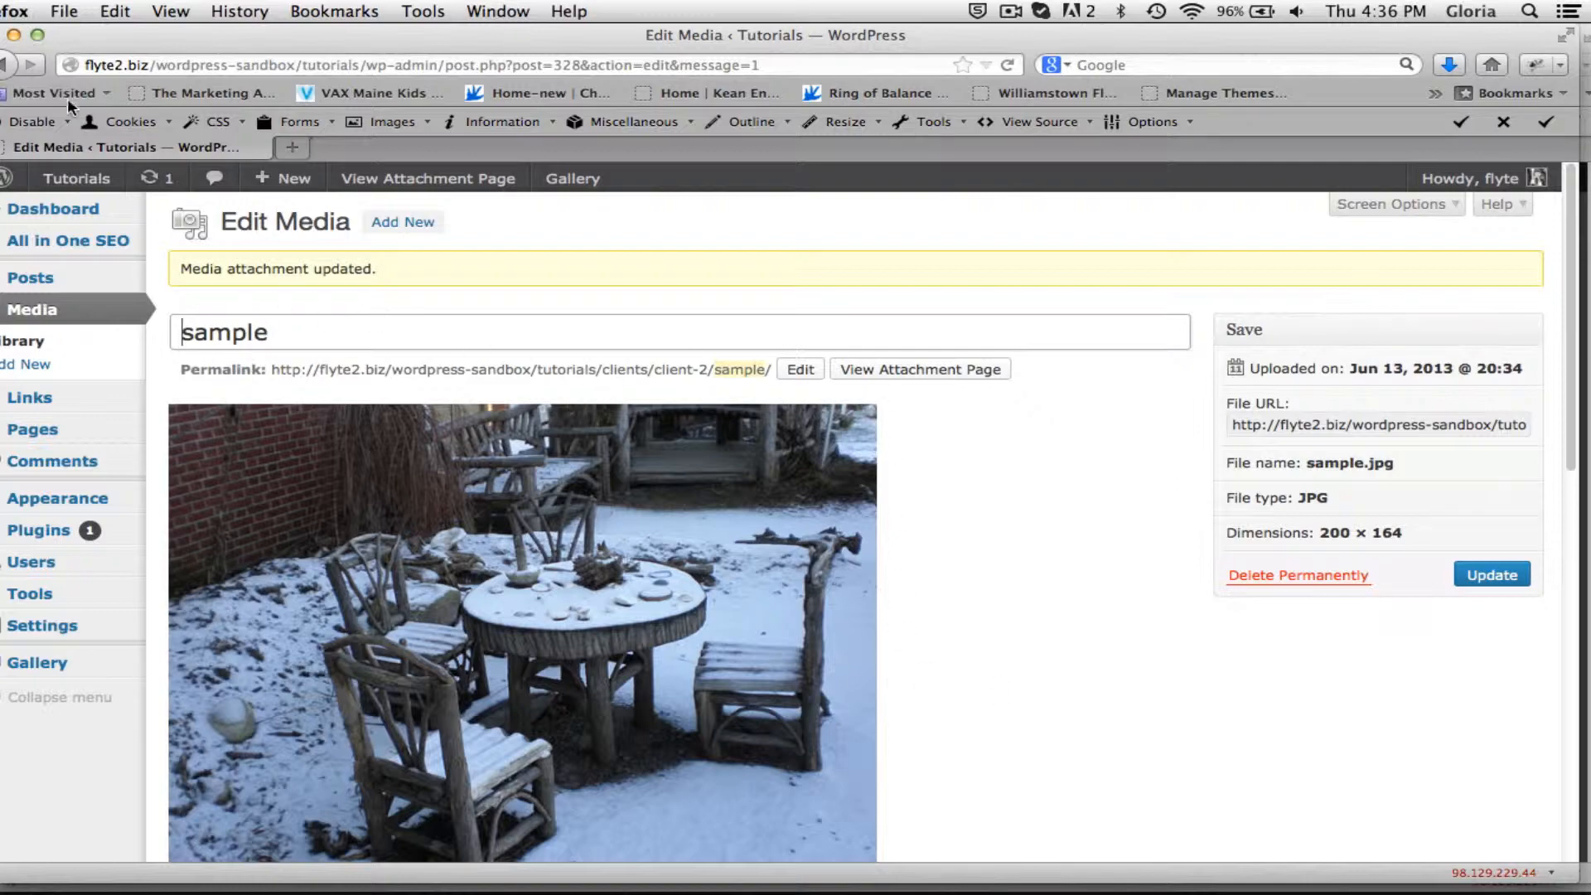
Close the image editing window and refresh the sample image's attachment details in the Insert Media dialog.
{"action": "mouse_move", "coordinate": [179, 35]}
{"action": "left_mouse_down"}
{"action": "mouse_move", "coordinate": [494, 35]}
{"action": "mouse_move", "coordinate": [280, 396]}
{"action": "mouse_move", "coordinate": [217, 11]}
{"action": "mouse_move", "coordinate": [199, 12]}
{"action": "left_mouse_up"}
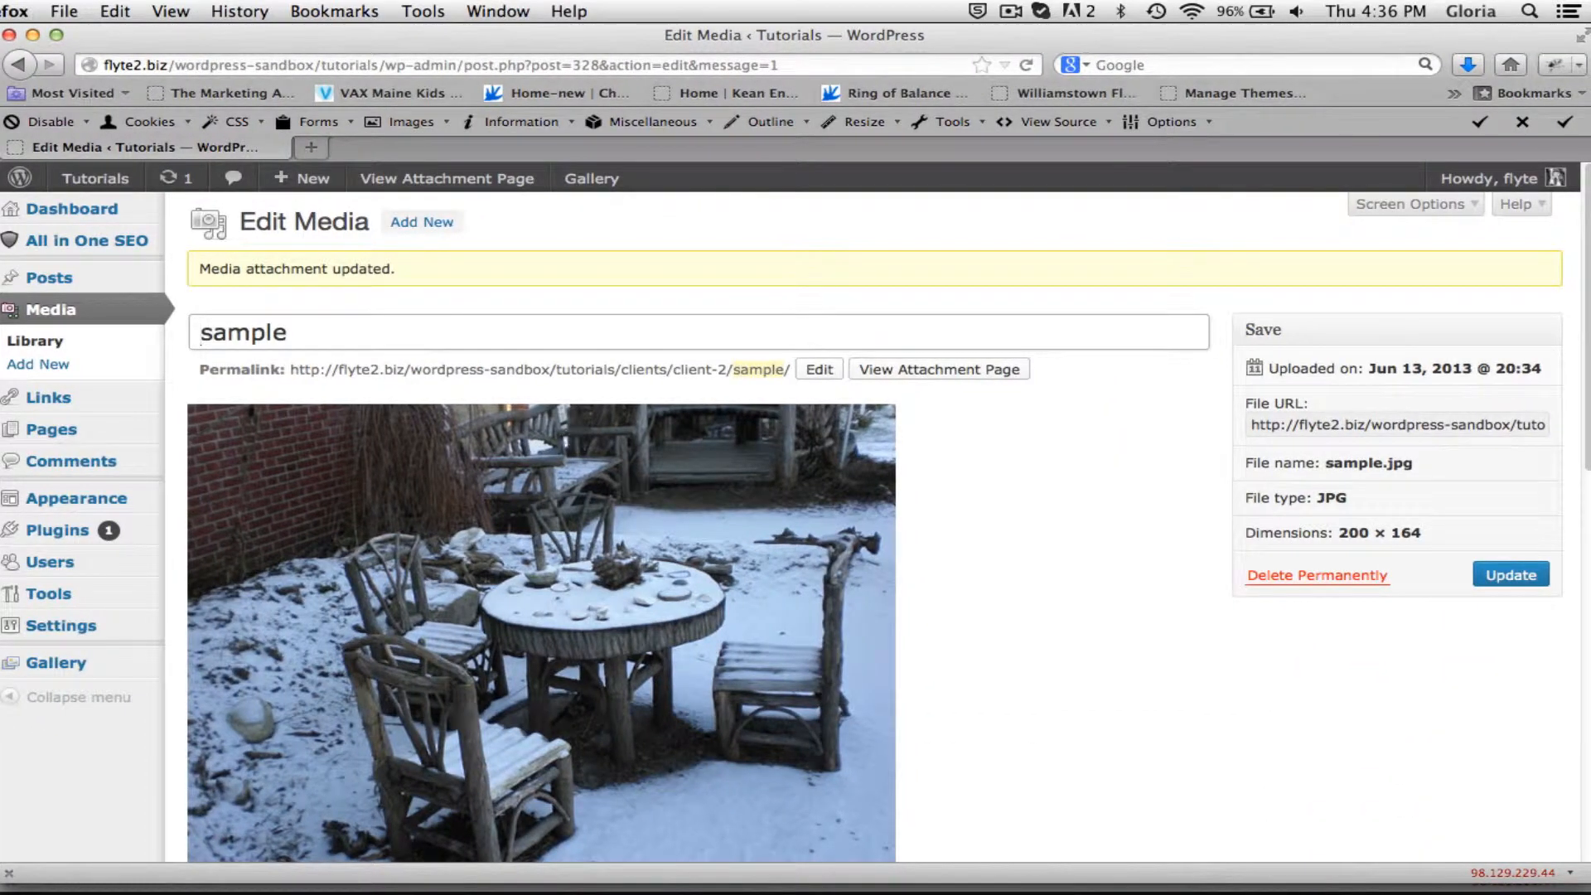
{"action": "left_click", "coordinate": [10, 35]}
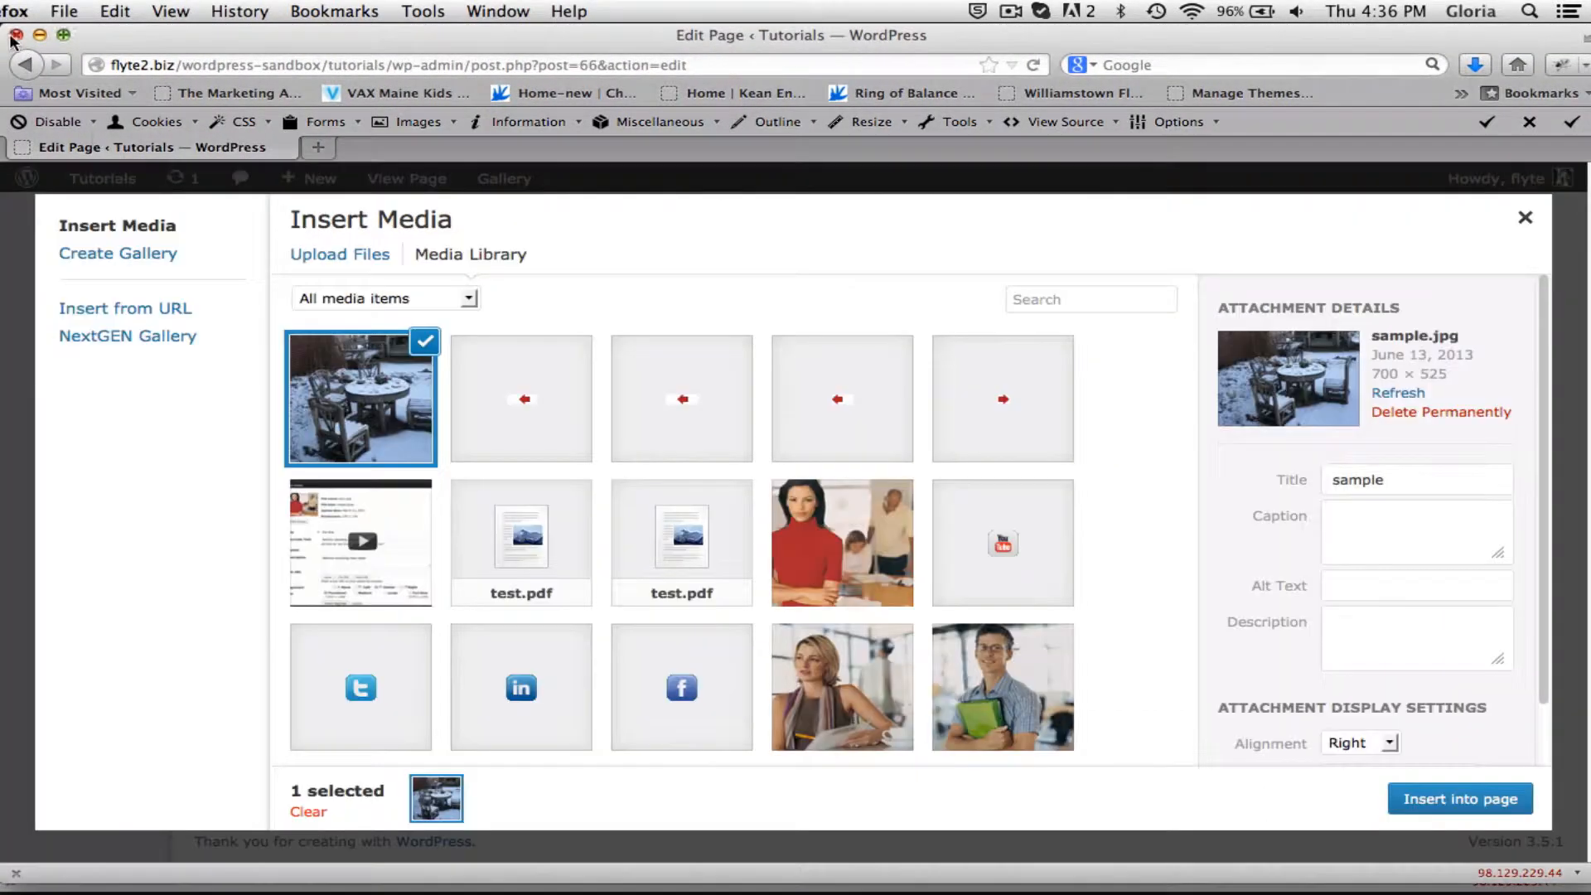
{"action": "left_click", "coordinate": [1383, 391]}
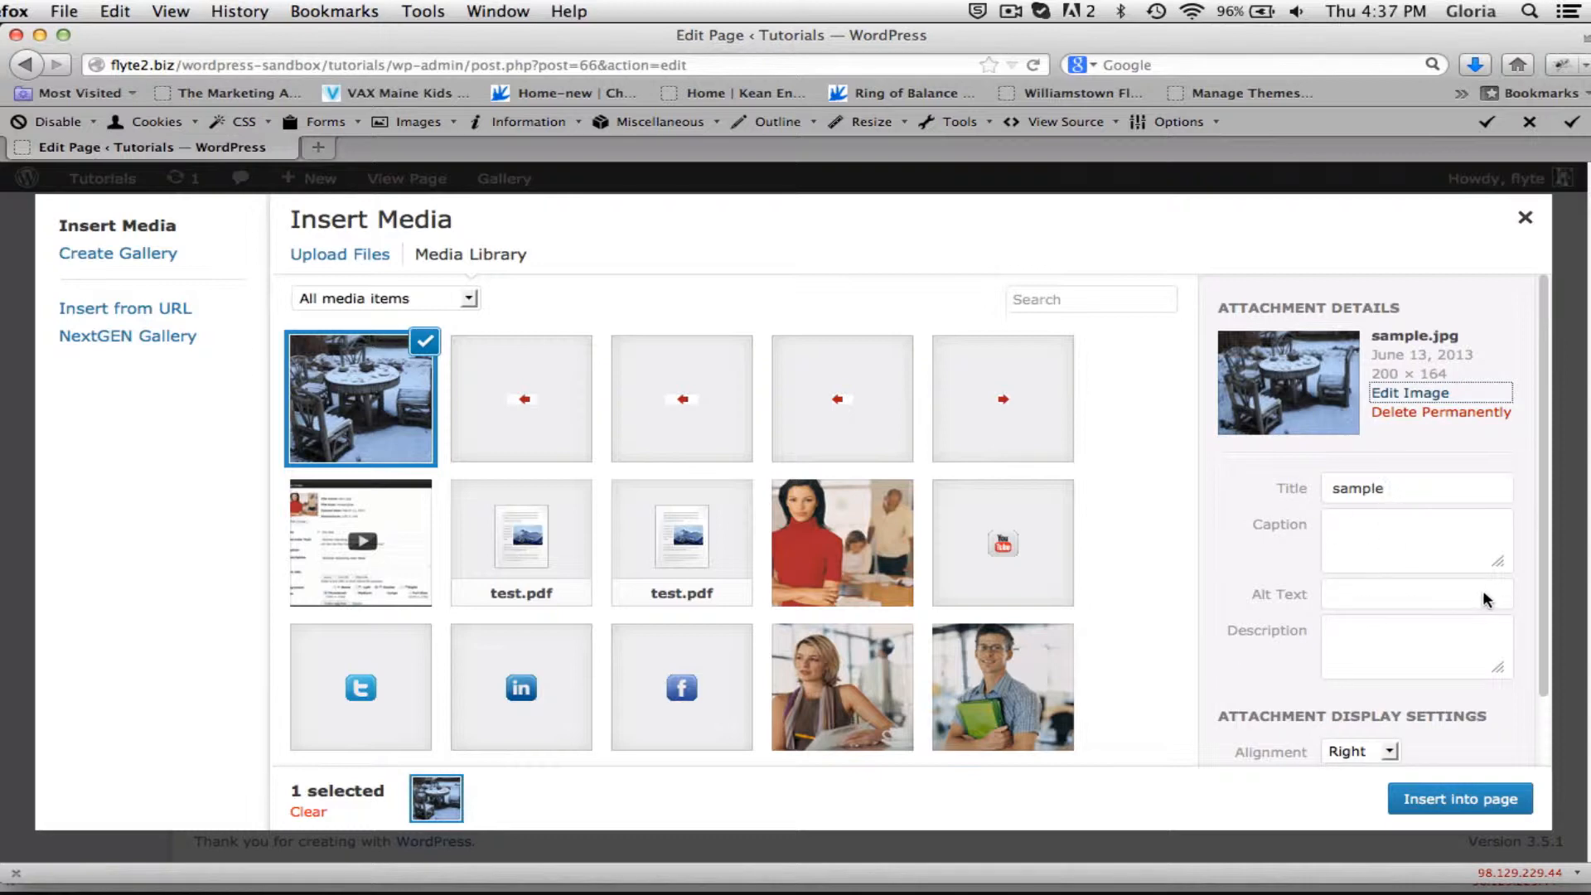
Insert the sample image into the page with Right alignment and its link set to None.
{"action": "scroll", "coordinate": [1359, 569], "scroll_direction": "down", "scroll_amount": 2}
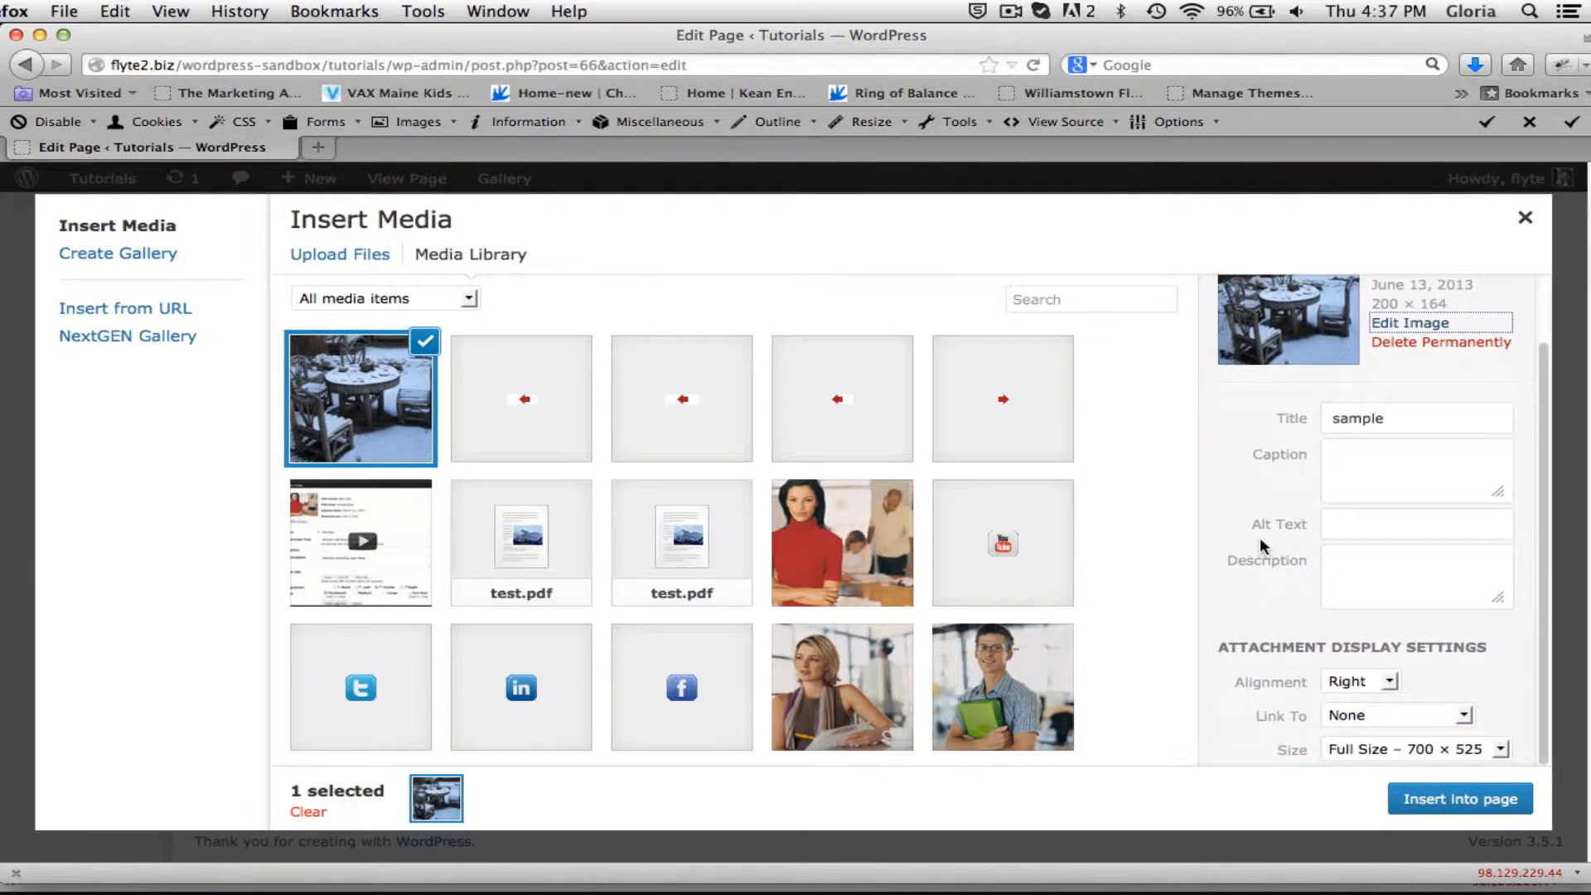
{"action": "left_click", "coordinate": [1397, 684]}
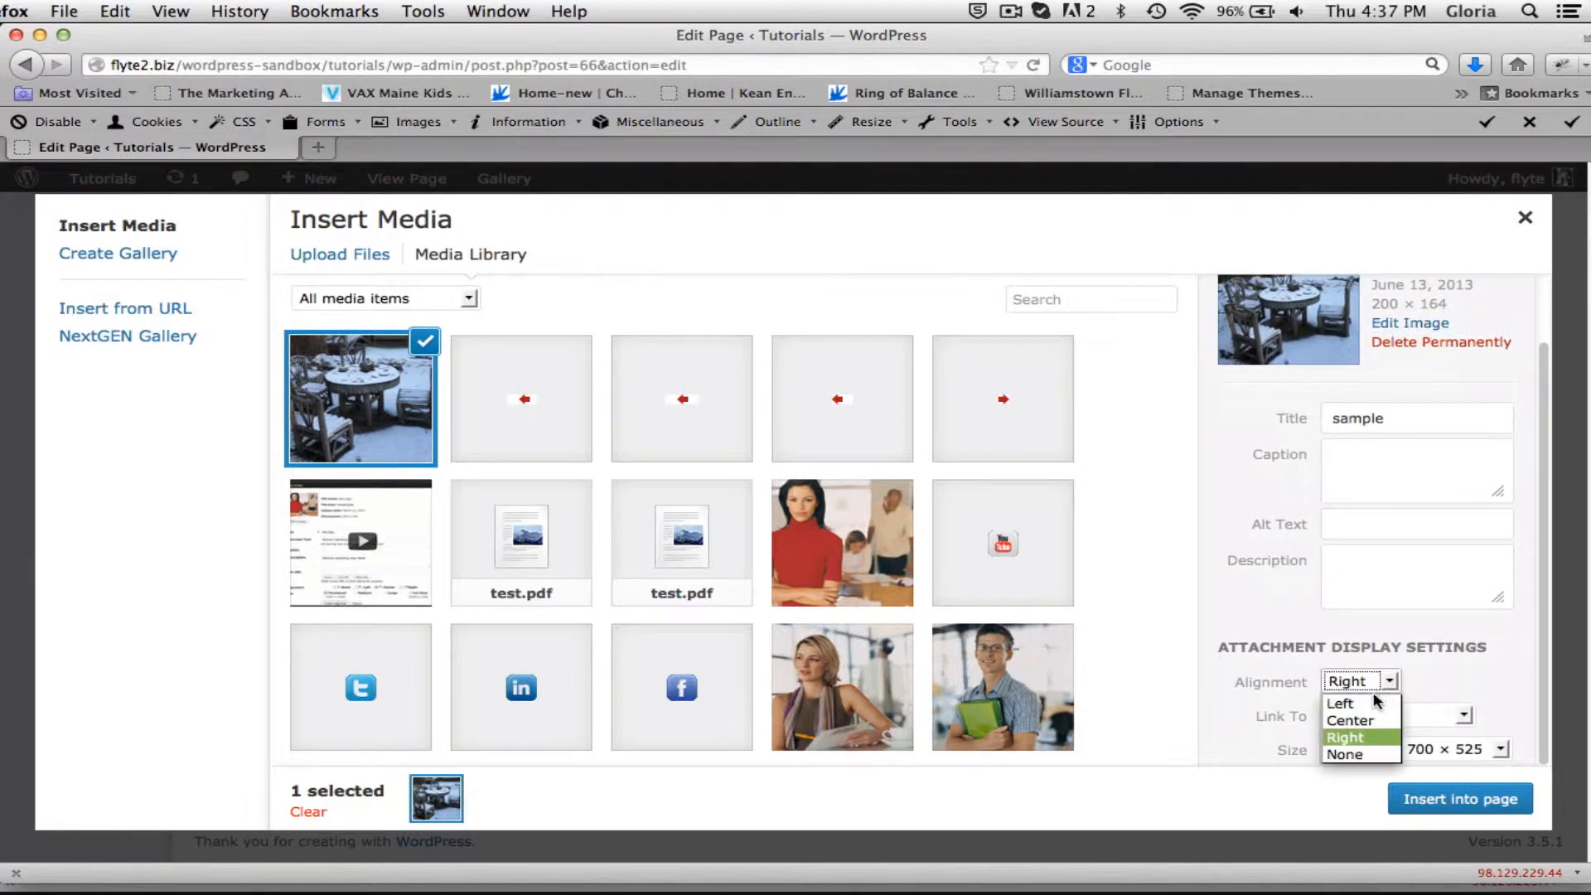
{"action": "left_click", "coordinate": [1363, 704]}
{"action": "left_click", "coordinate": [1389, 682]}
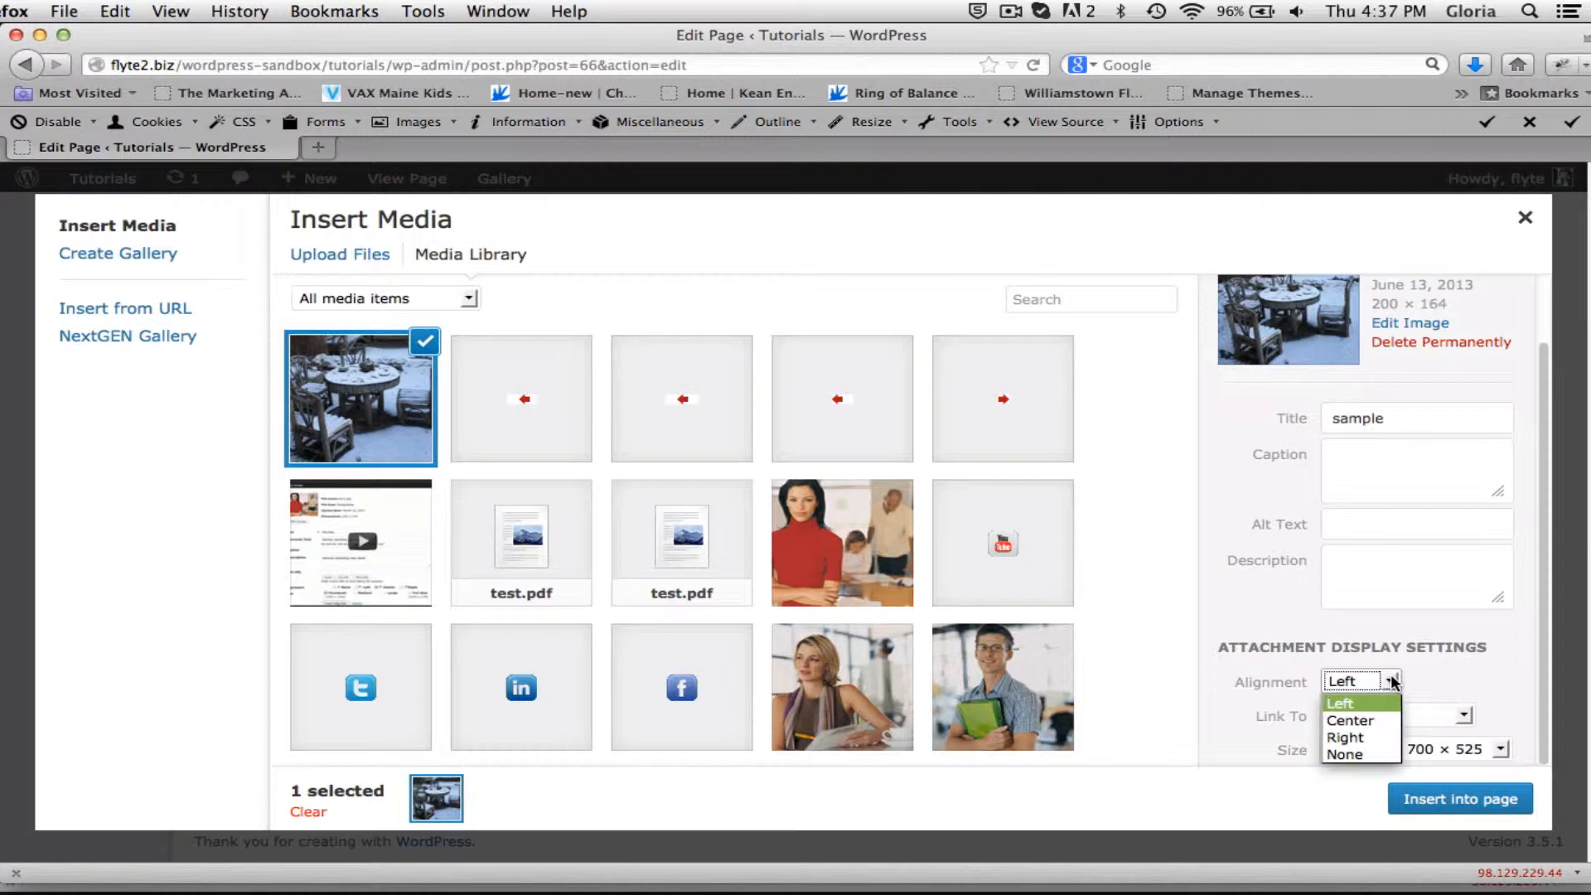
{"action": "left_click", "coordinate": [1374, 735]}
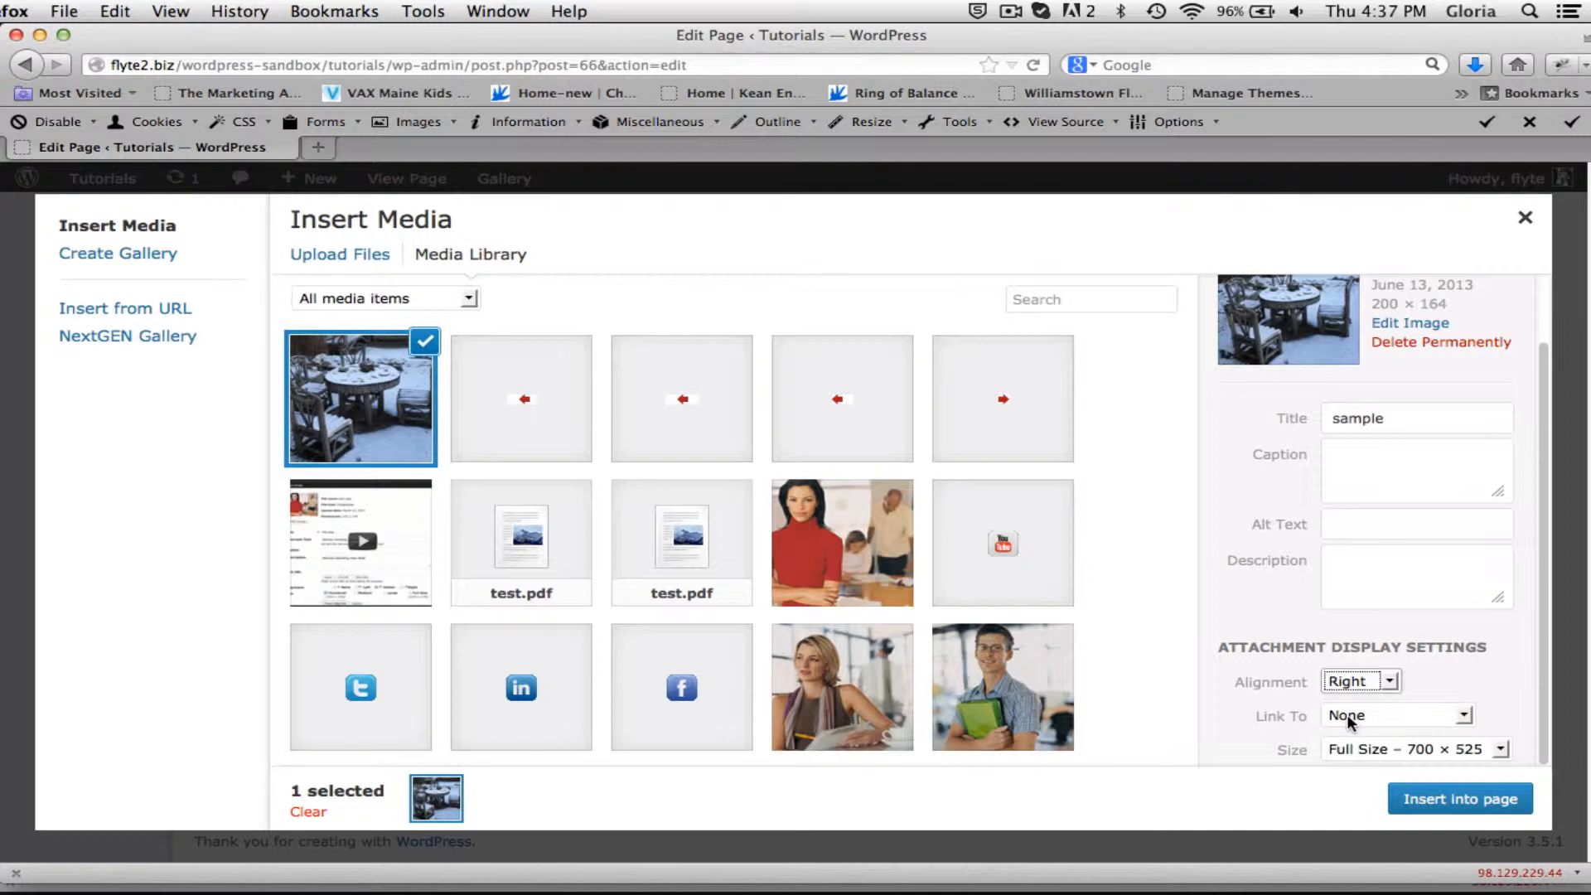
{"action": "left_click", "coordinate": [1464, 716]}
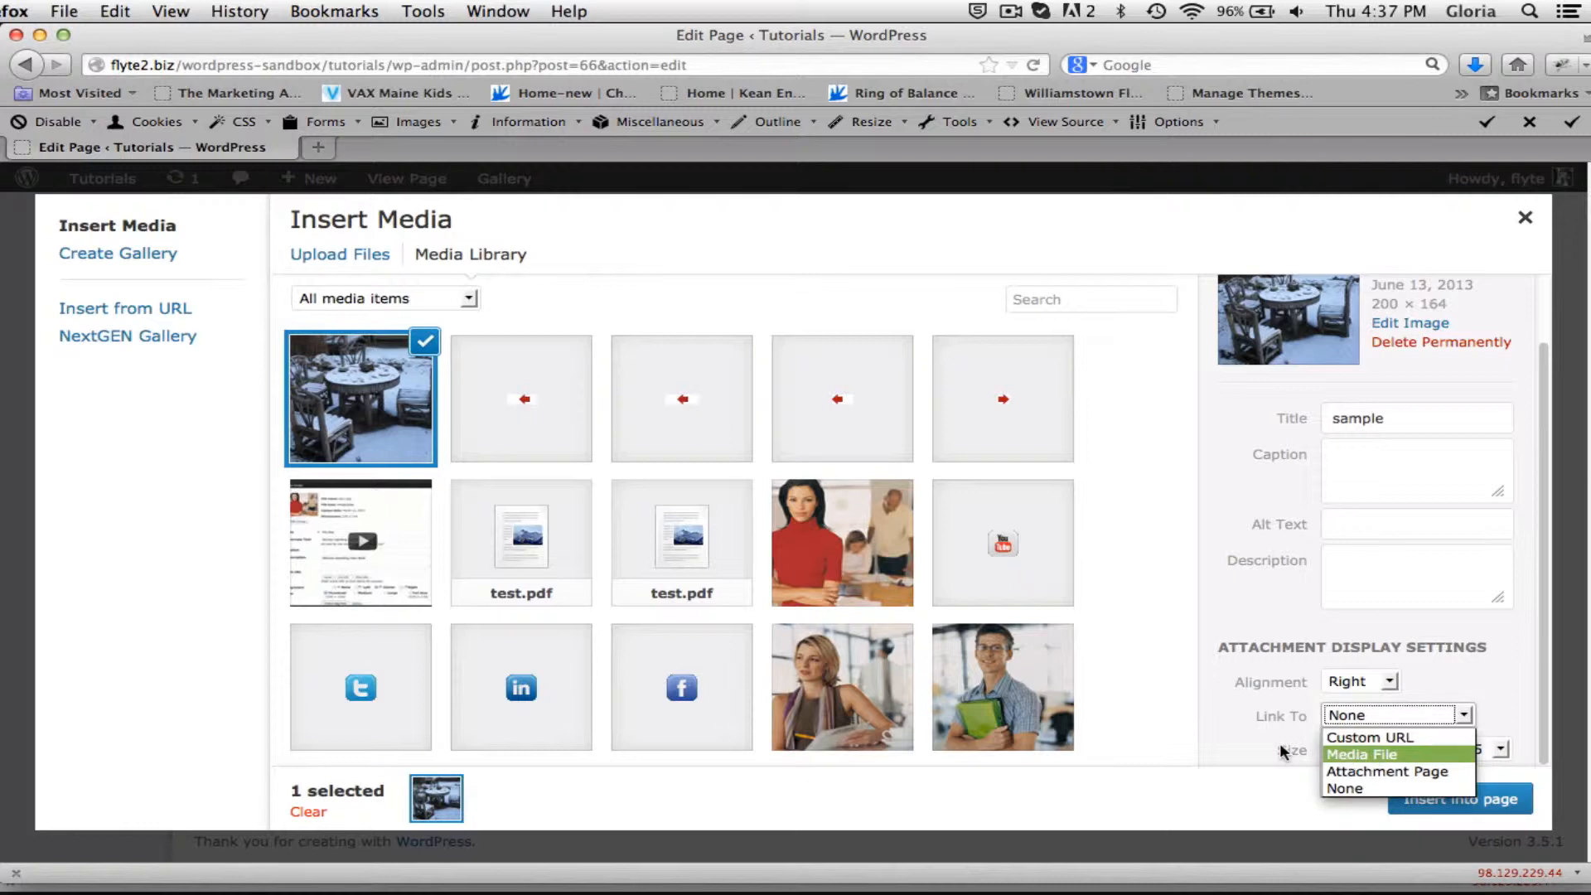
{"action": "left_click", "coordinate": [1329, 714]}
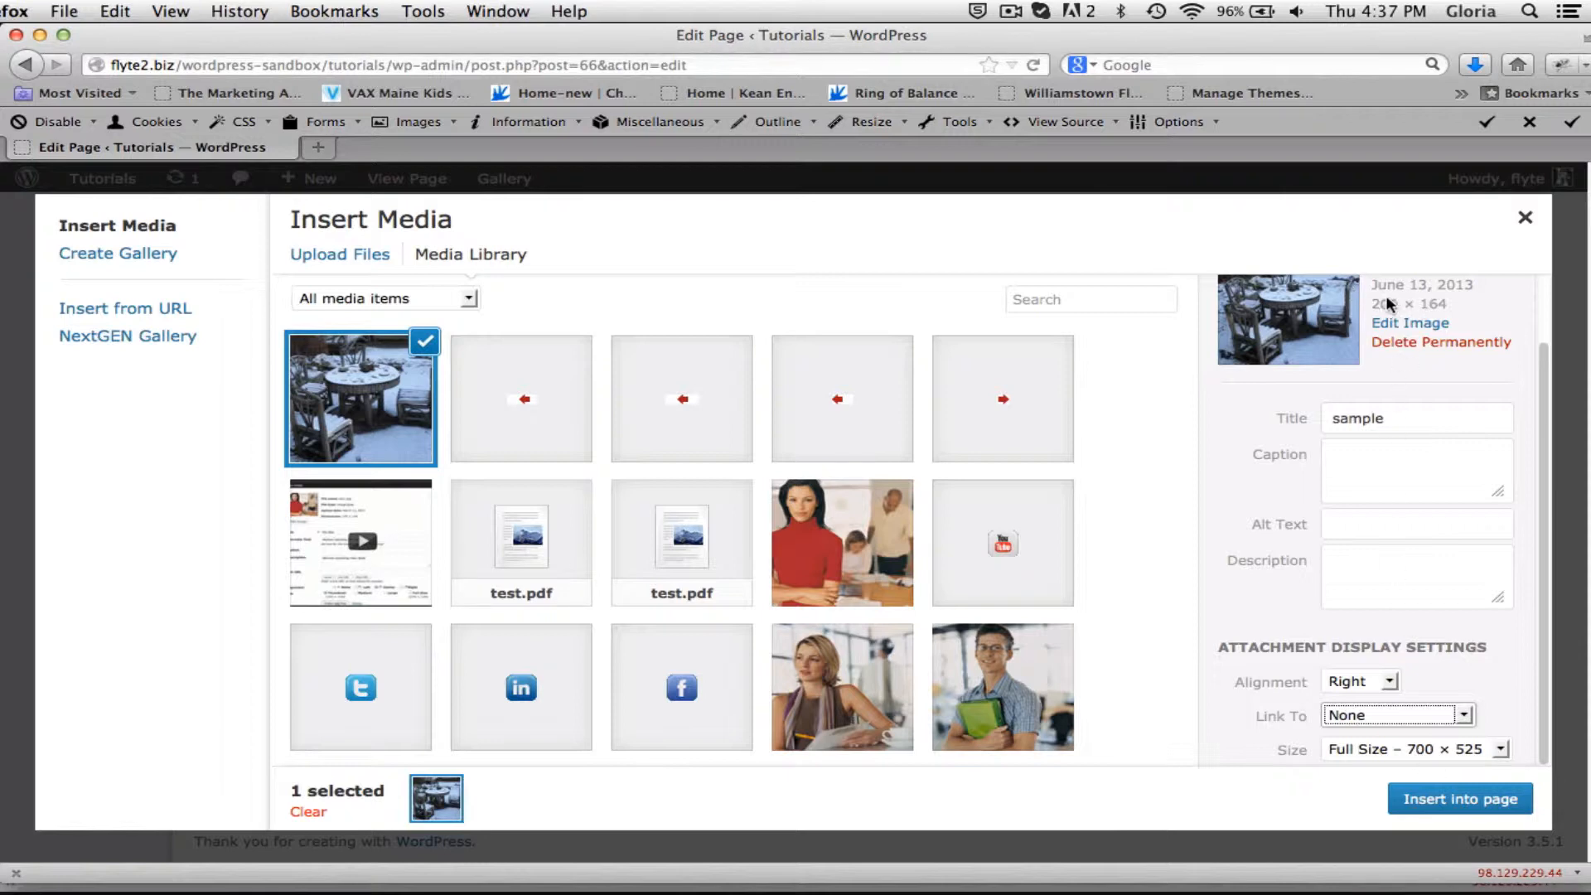
{"action": "left_click", "coordinate": [1435, 793]}
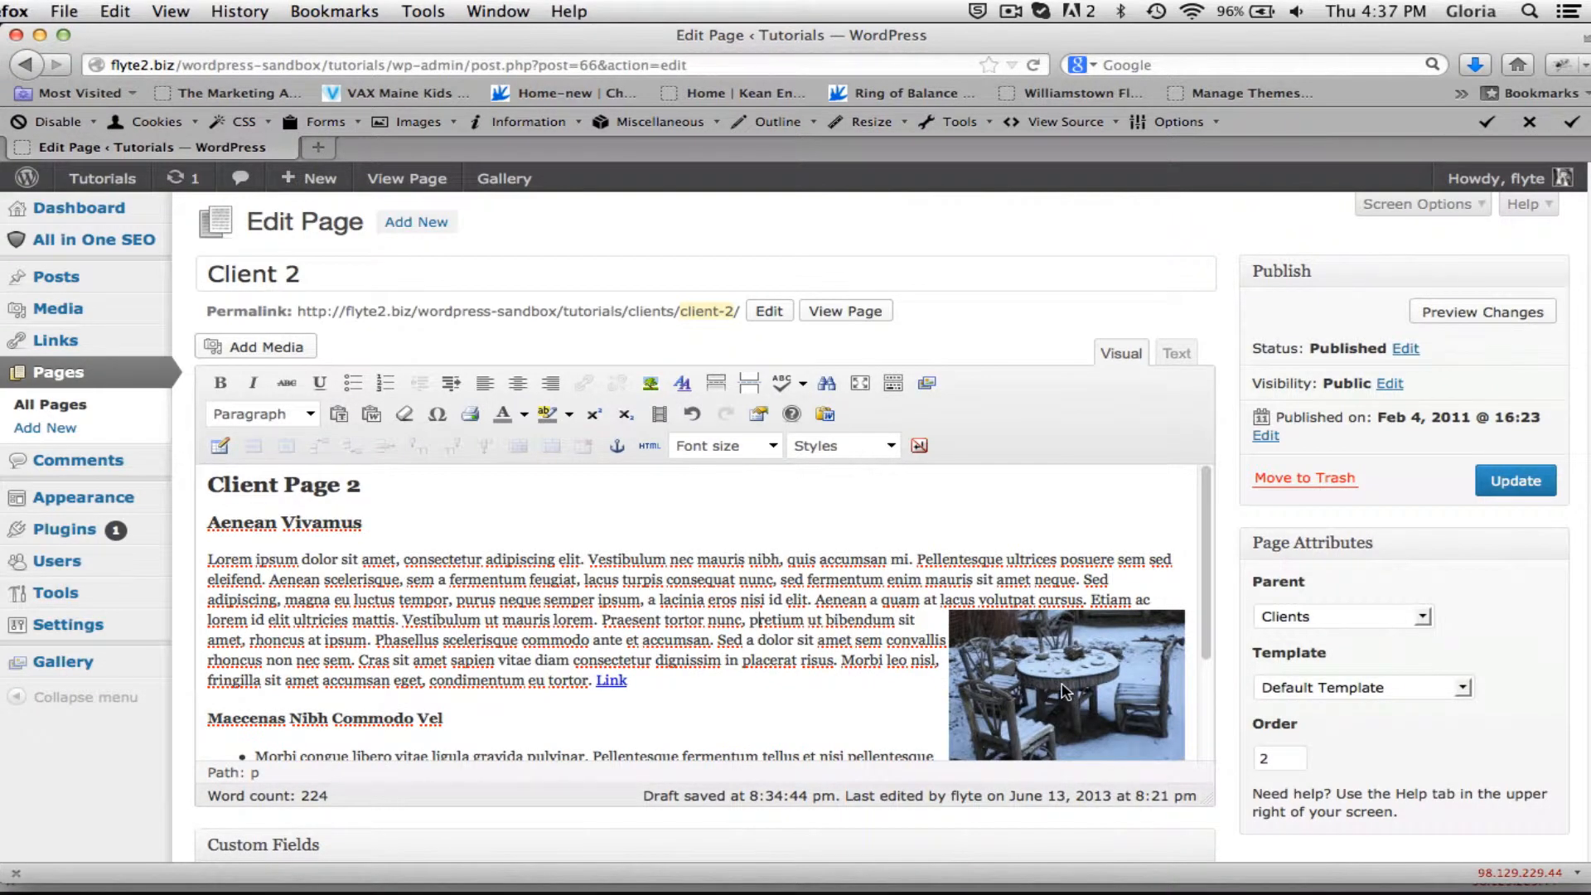
Move the inserted image to the start of the first Lorem ipsum paragraph and update the page.
{"action": "left_click_drag", "start_coordinate": [1073, 690], "coordinate": [208, 562]}
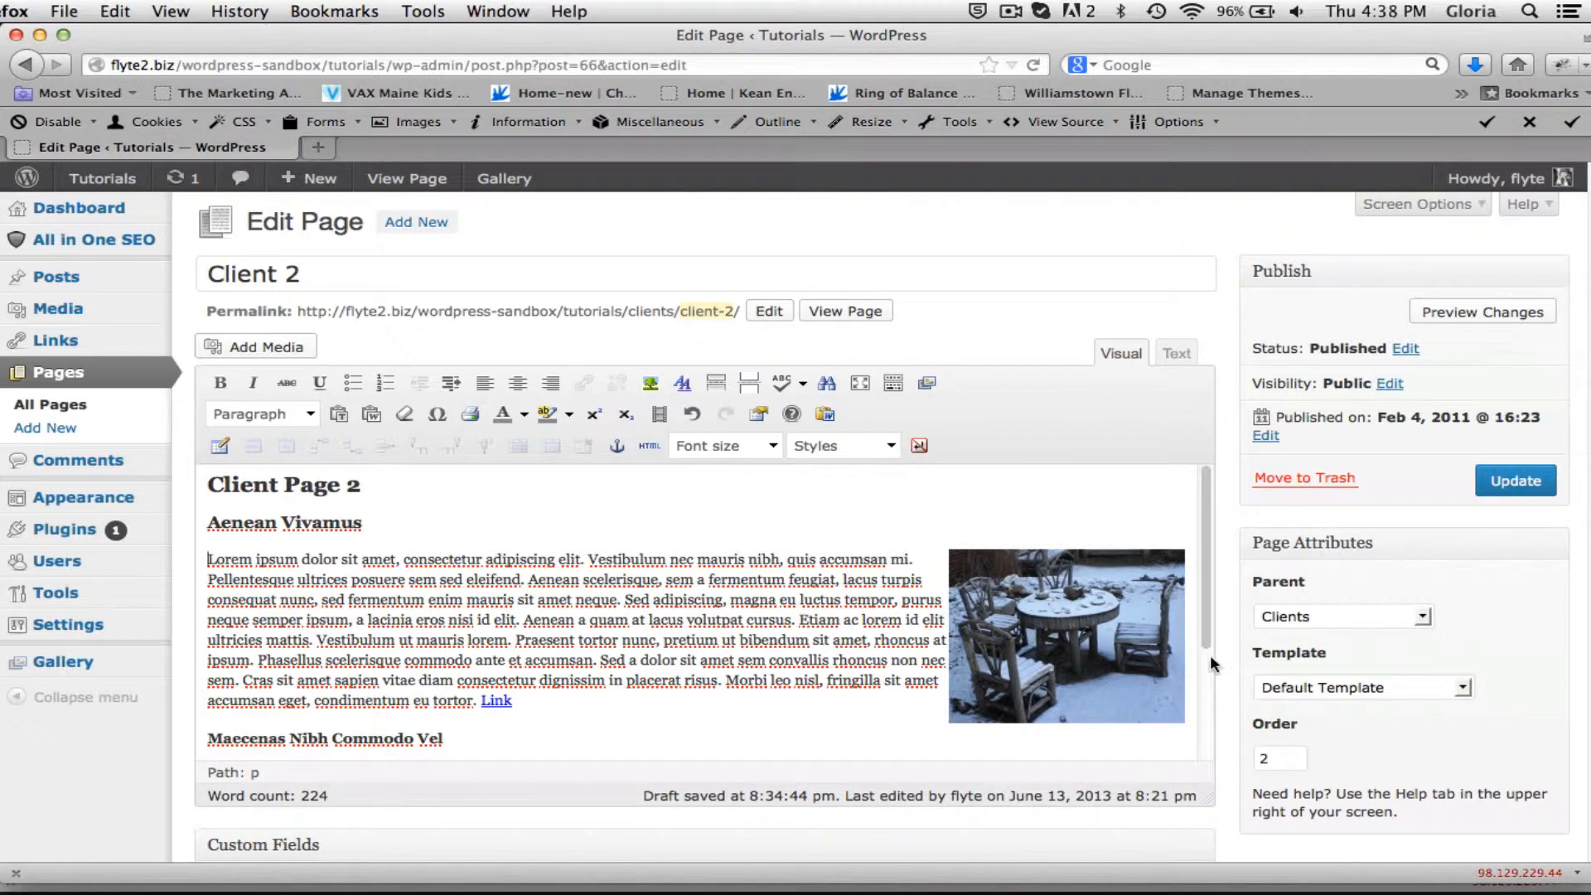
{"action": "left_click", "coordinate": [1082, 634]}
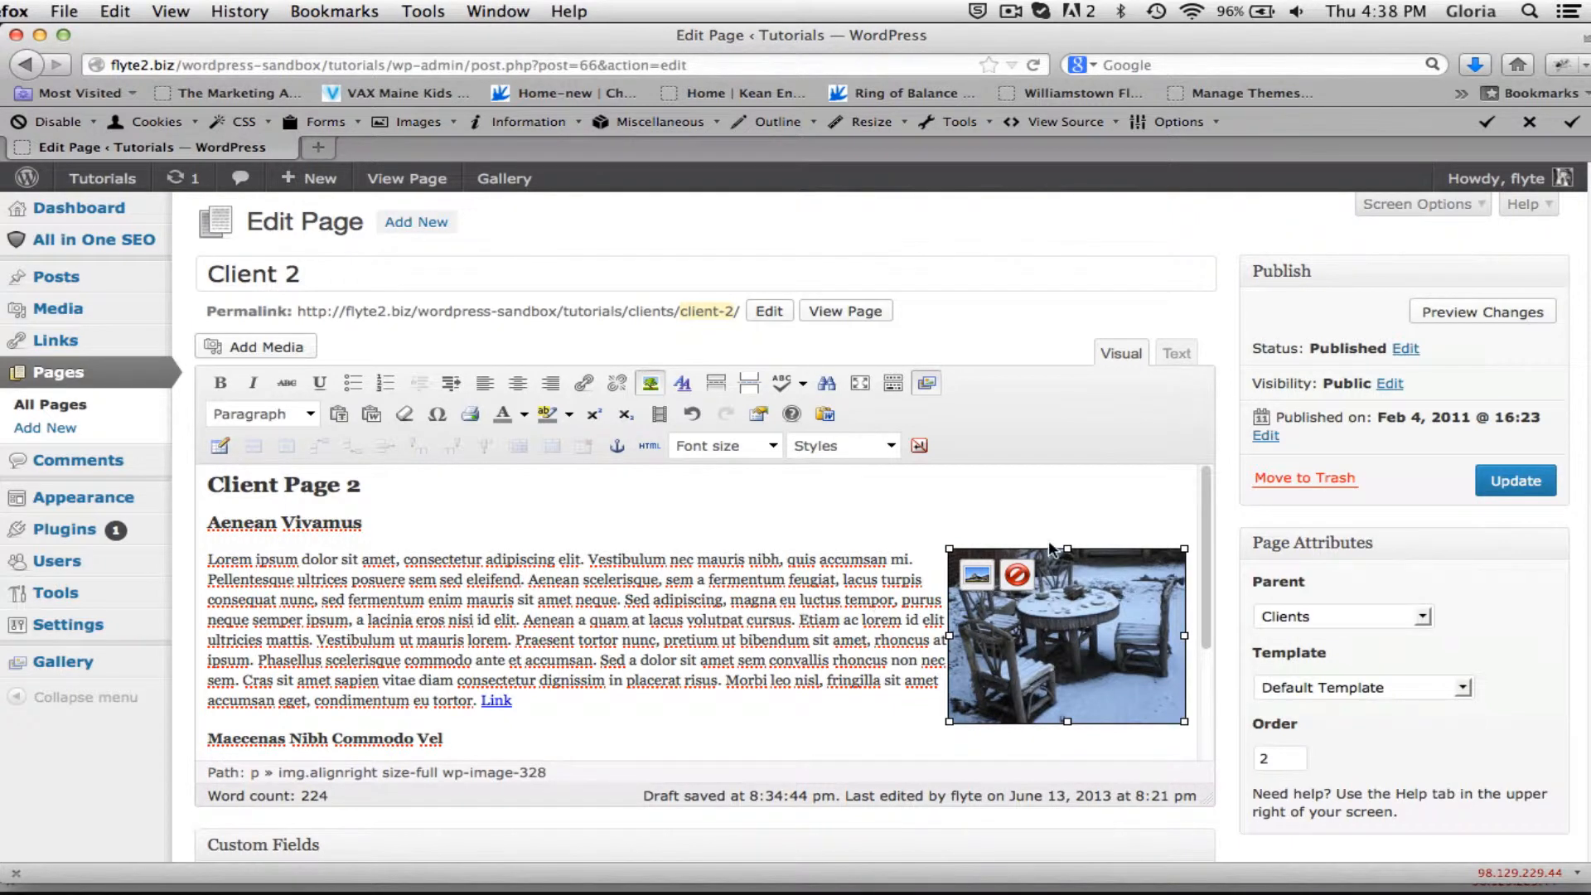
{"action": "left_click", "coordinate": [1523, 482]}
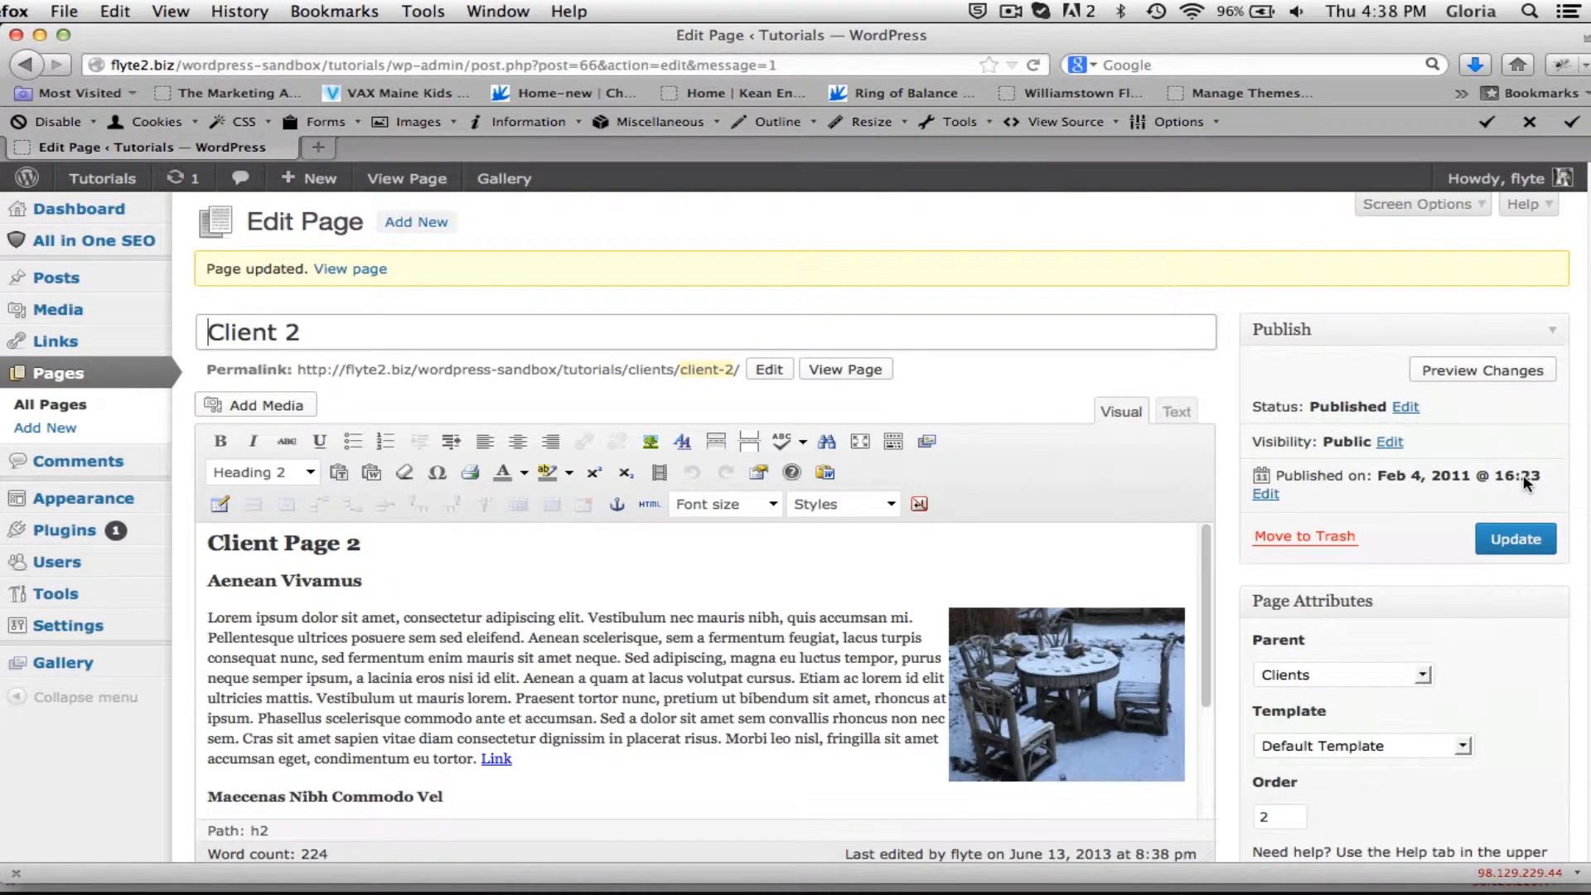
View the Client 2 page on the site to check the image placement, and return to editing it.
{"action": "left_click", "coordinate": [847, 368]}
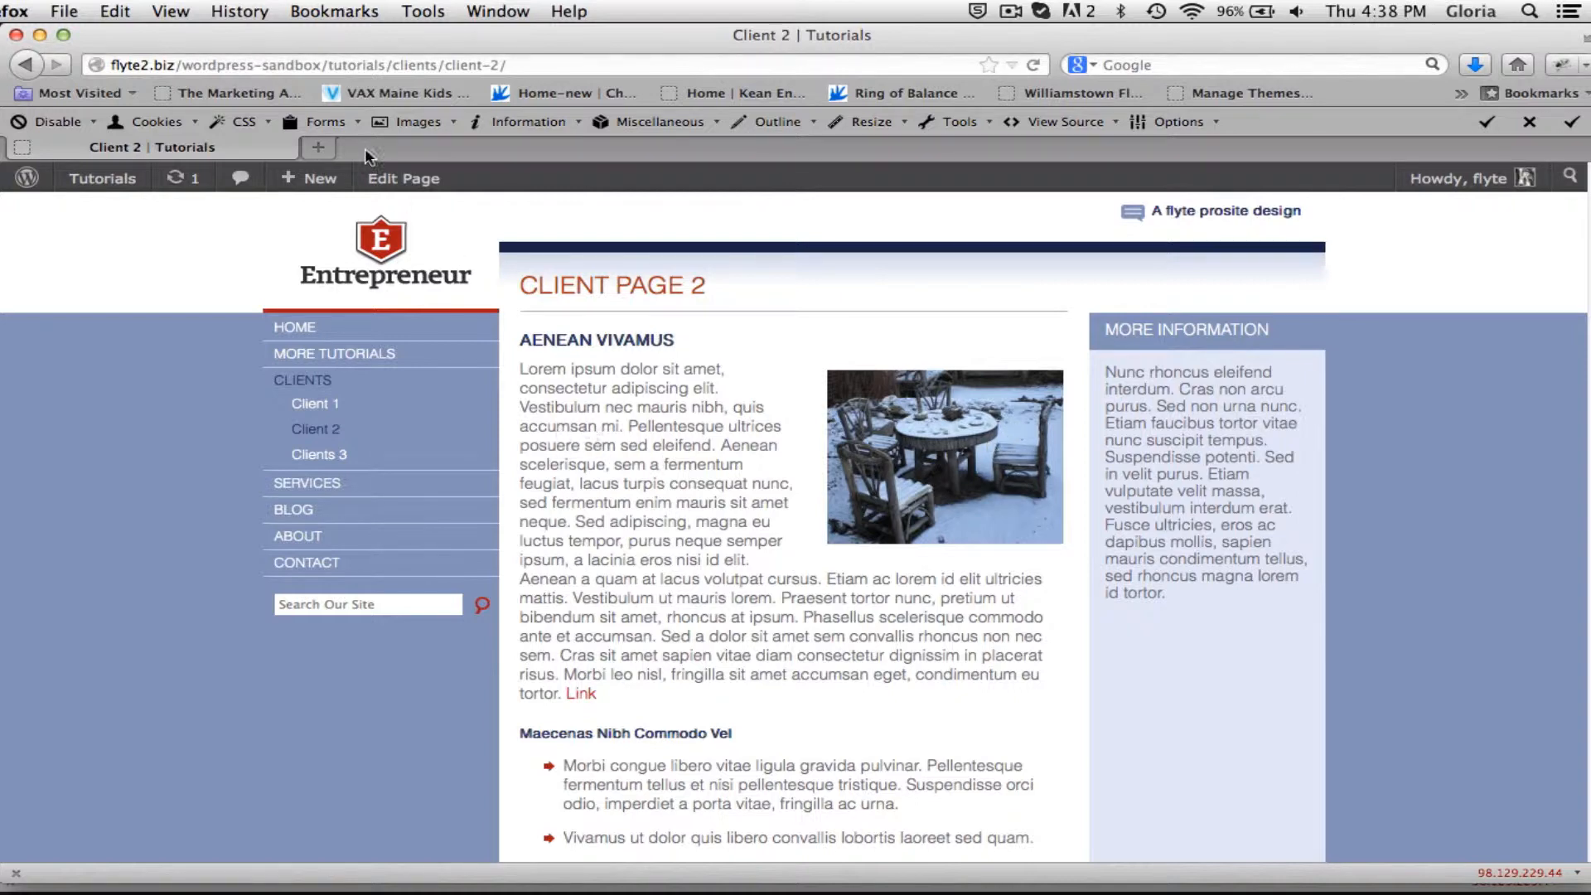
{"action": "left_click", "coordinate": [388, 178]}
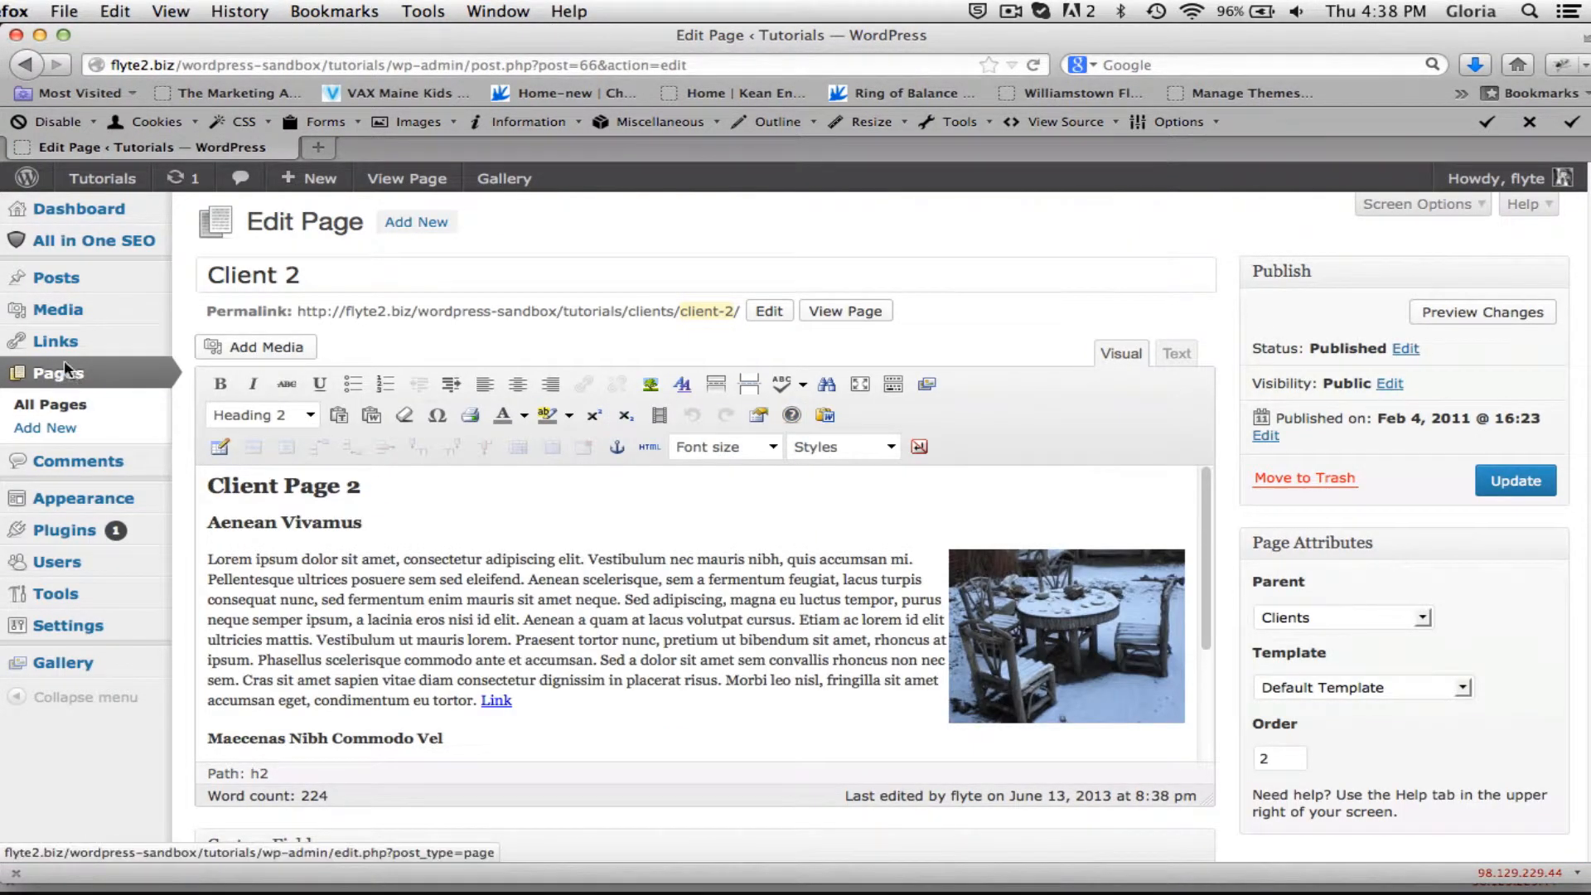
Open the sample image from the Media Library and bring up its image editing tools.
{"action": "left_click", "coordinate": [59, 307]}
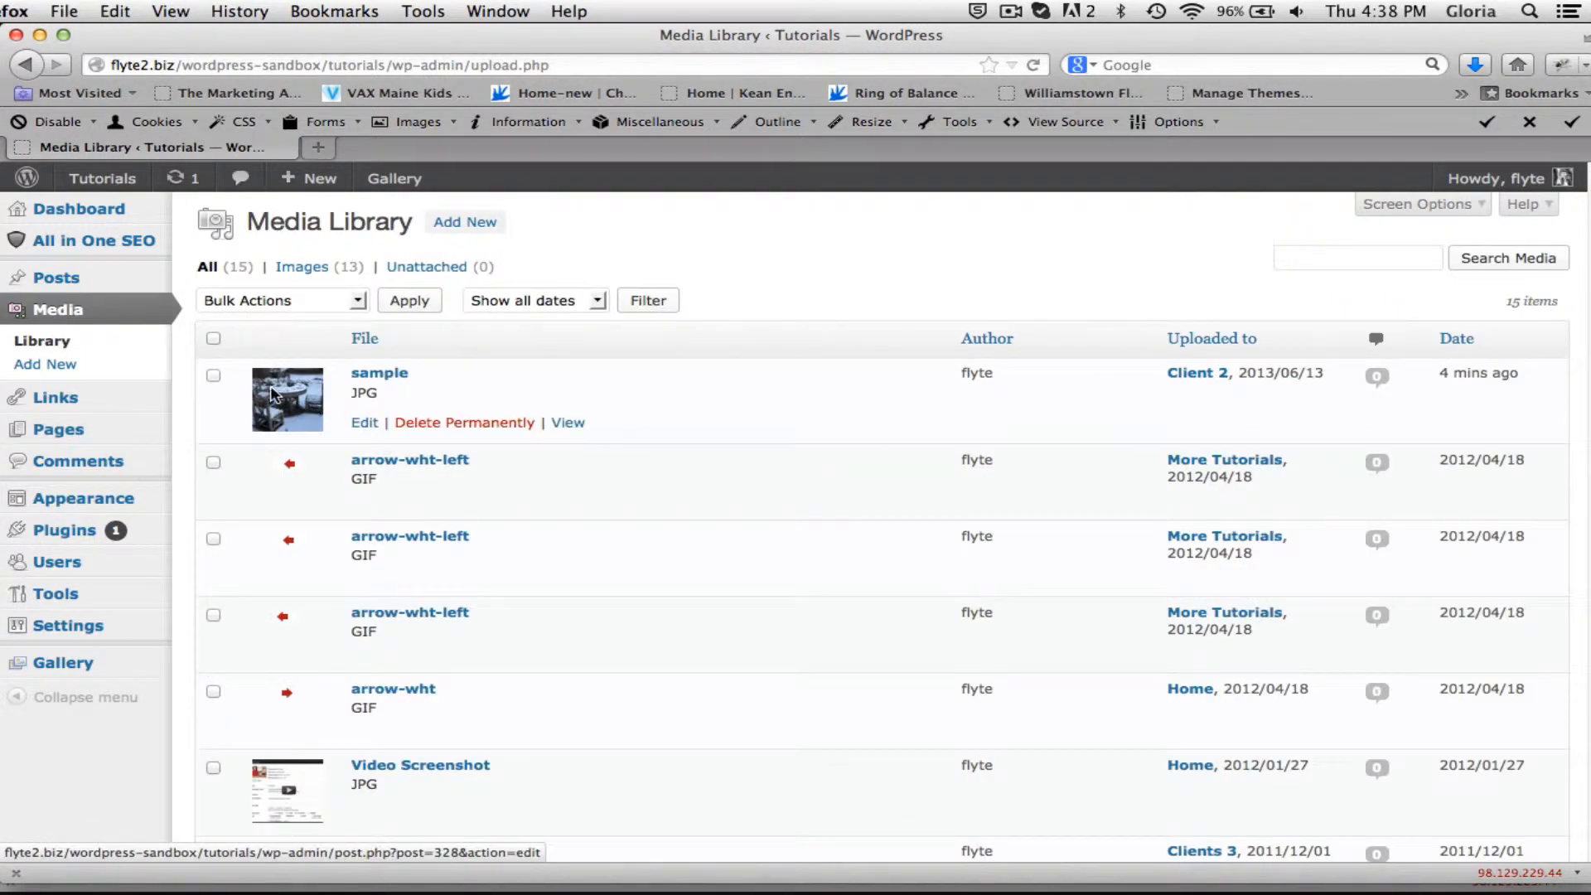
{"action": "left_click", "coordinate": [282, 396]}
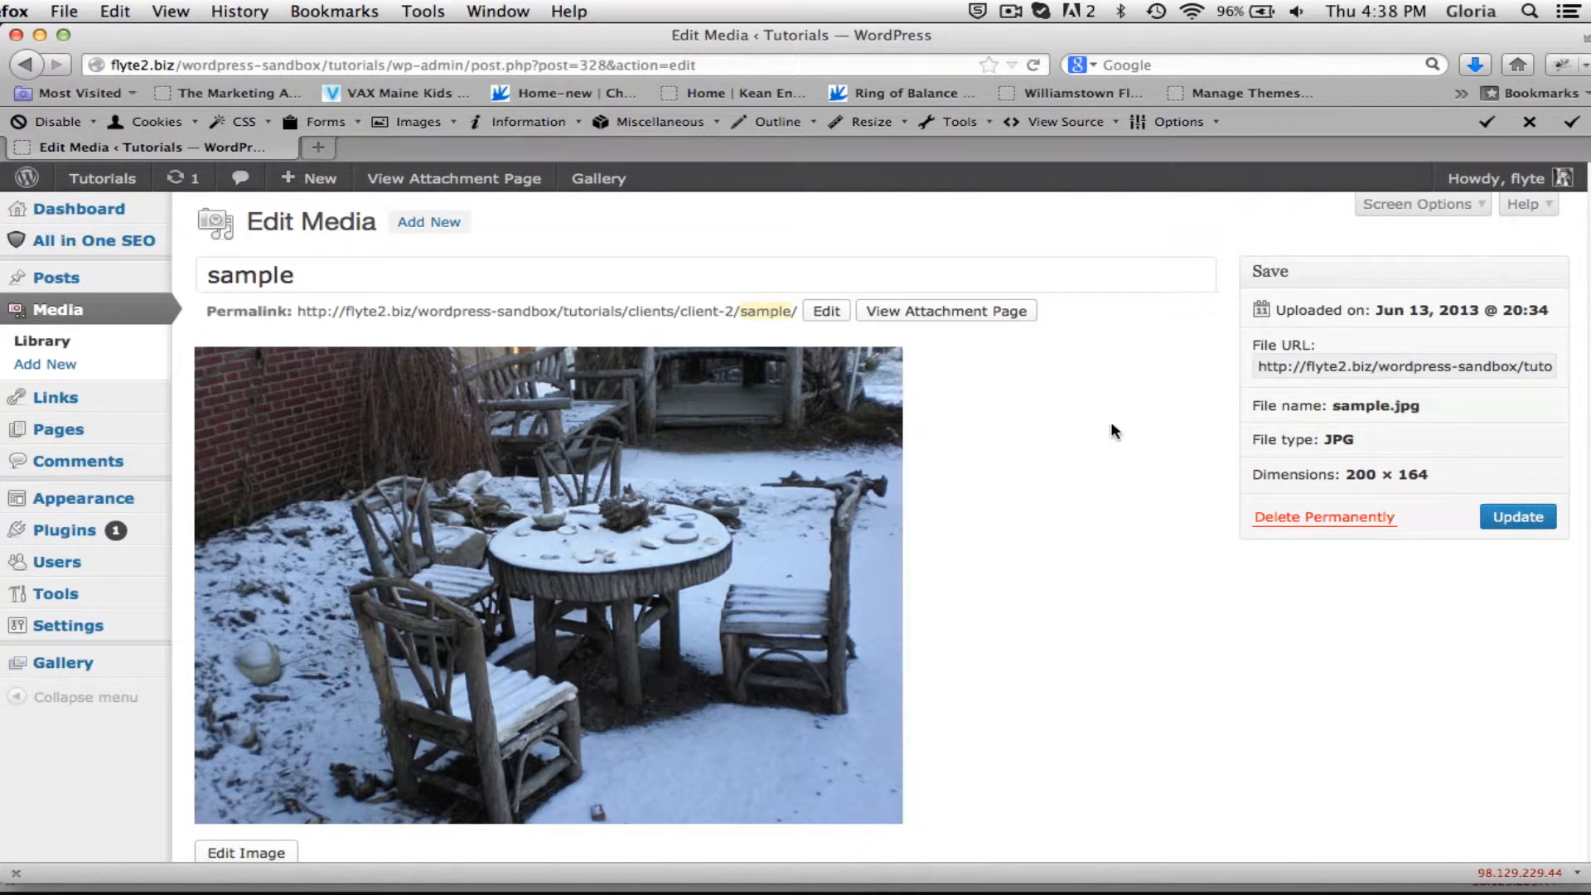
{"action": "scroll", "coordinate": [1150, 431], "scroll_direction": "down", "scroll_amount": 2}
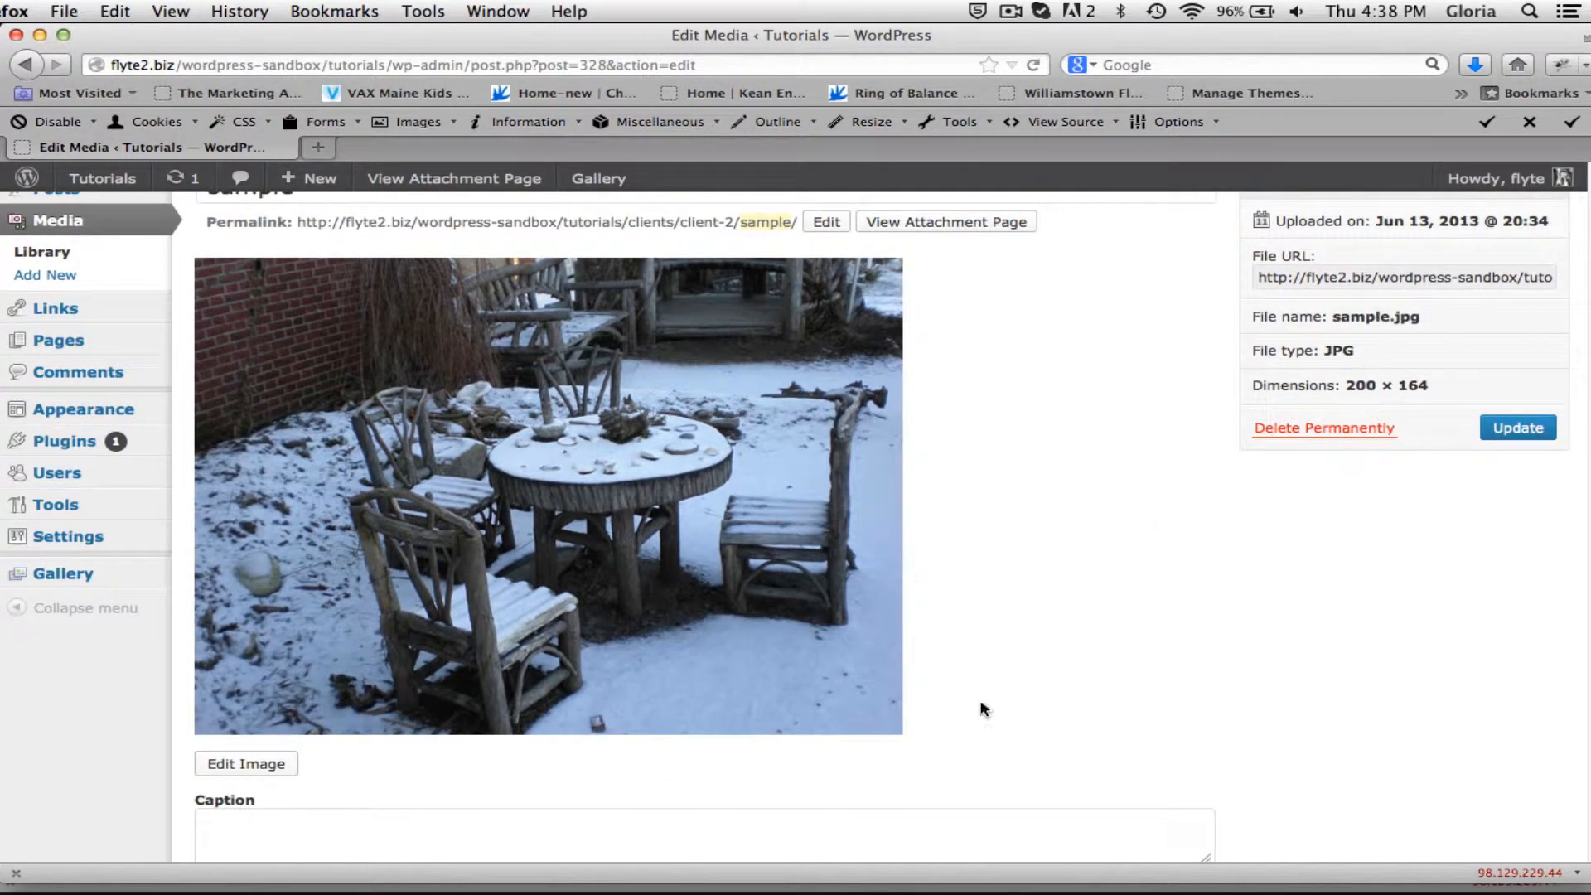
{"action": "left_click", "coordinate": [246, 762]}
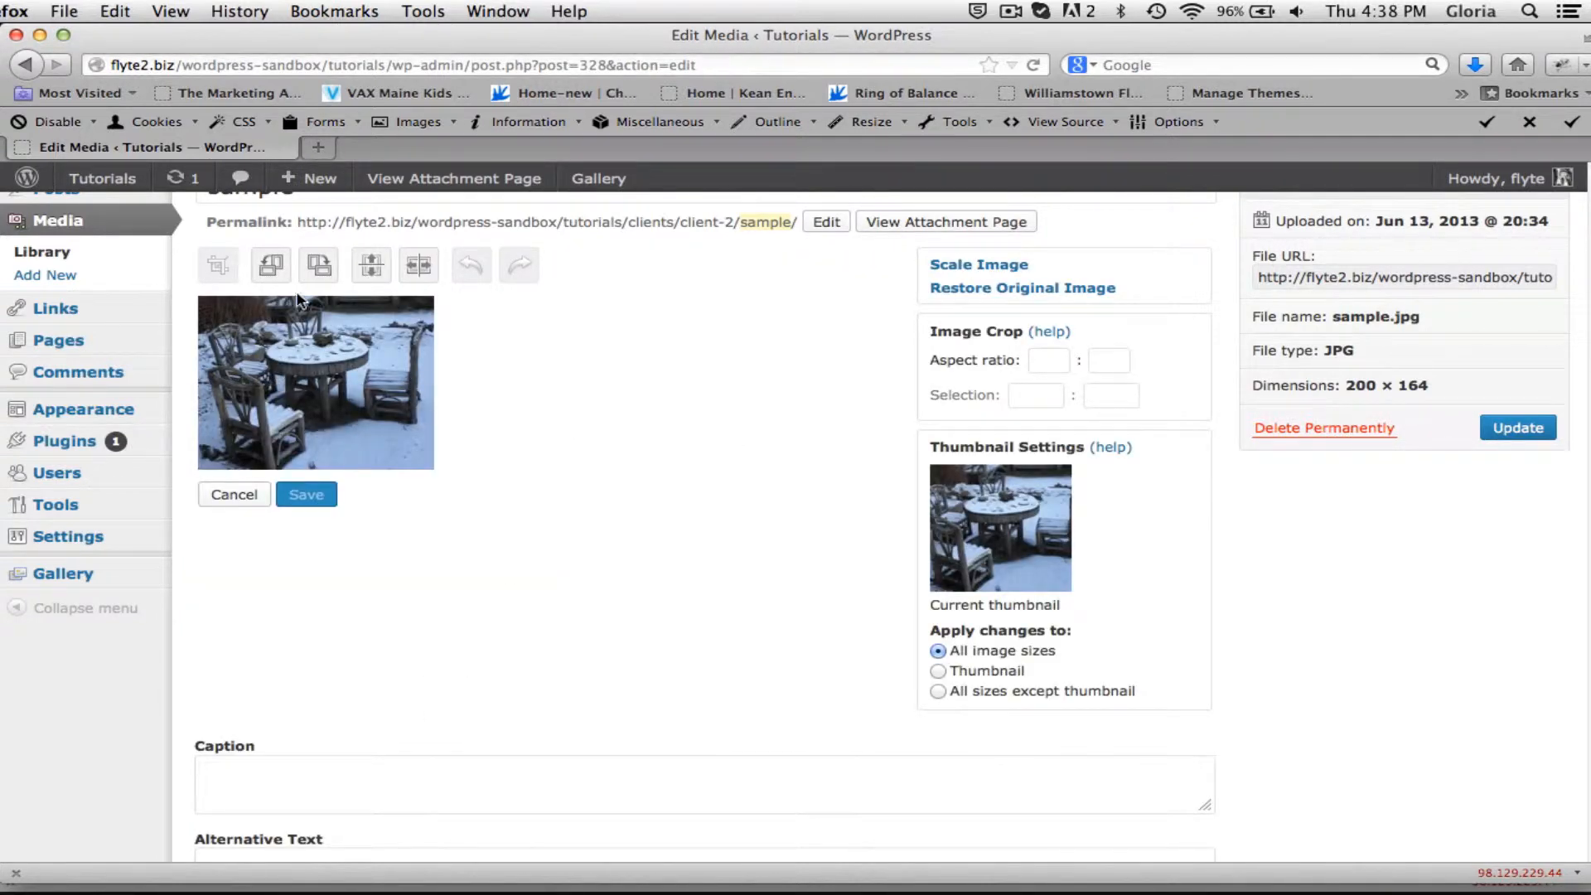
Rotate the sample image counter-clockwise and clockwise, and flip it vertically and horizontally.
{"action": "left_click", "coordinate": [267, 262]}
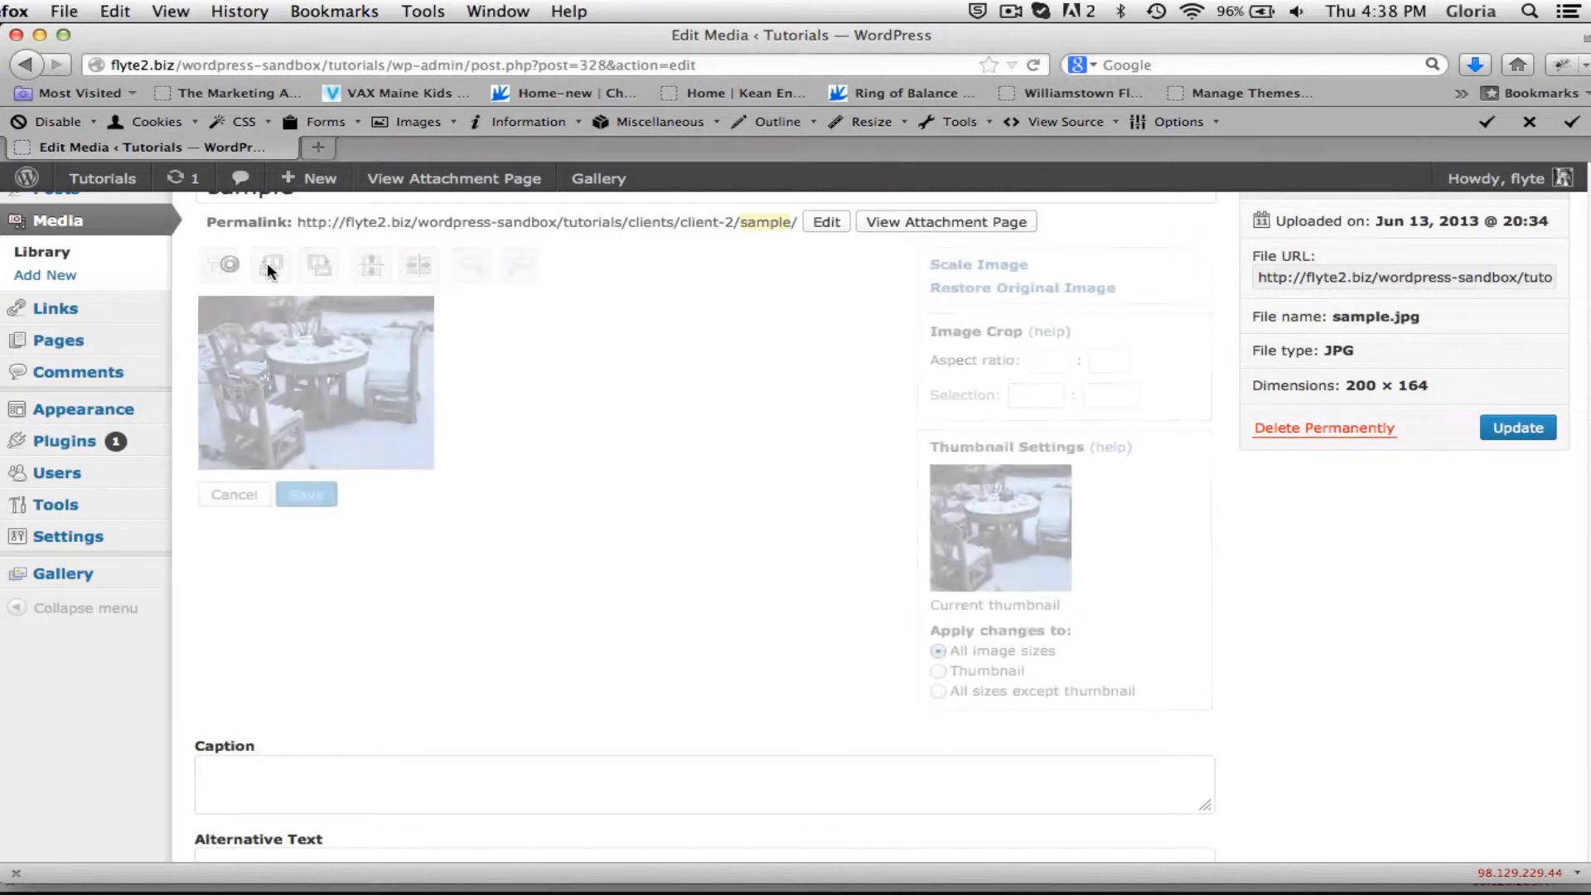
{"action": "left_click", "coordinate": [326, 264]}
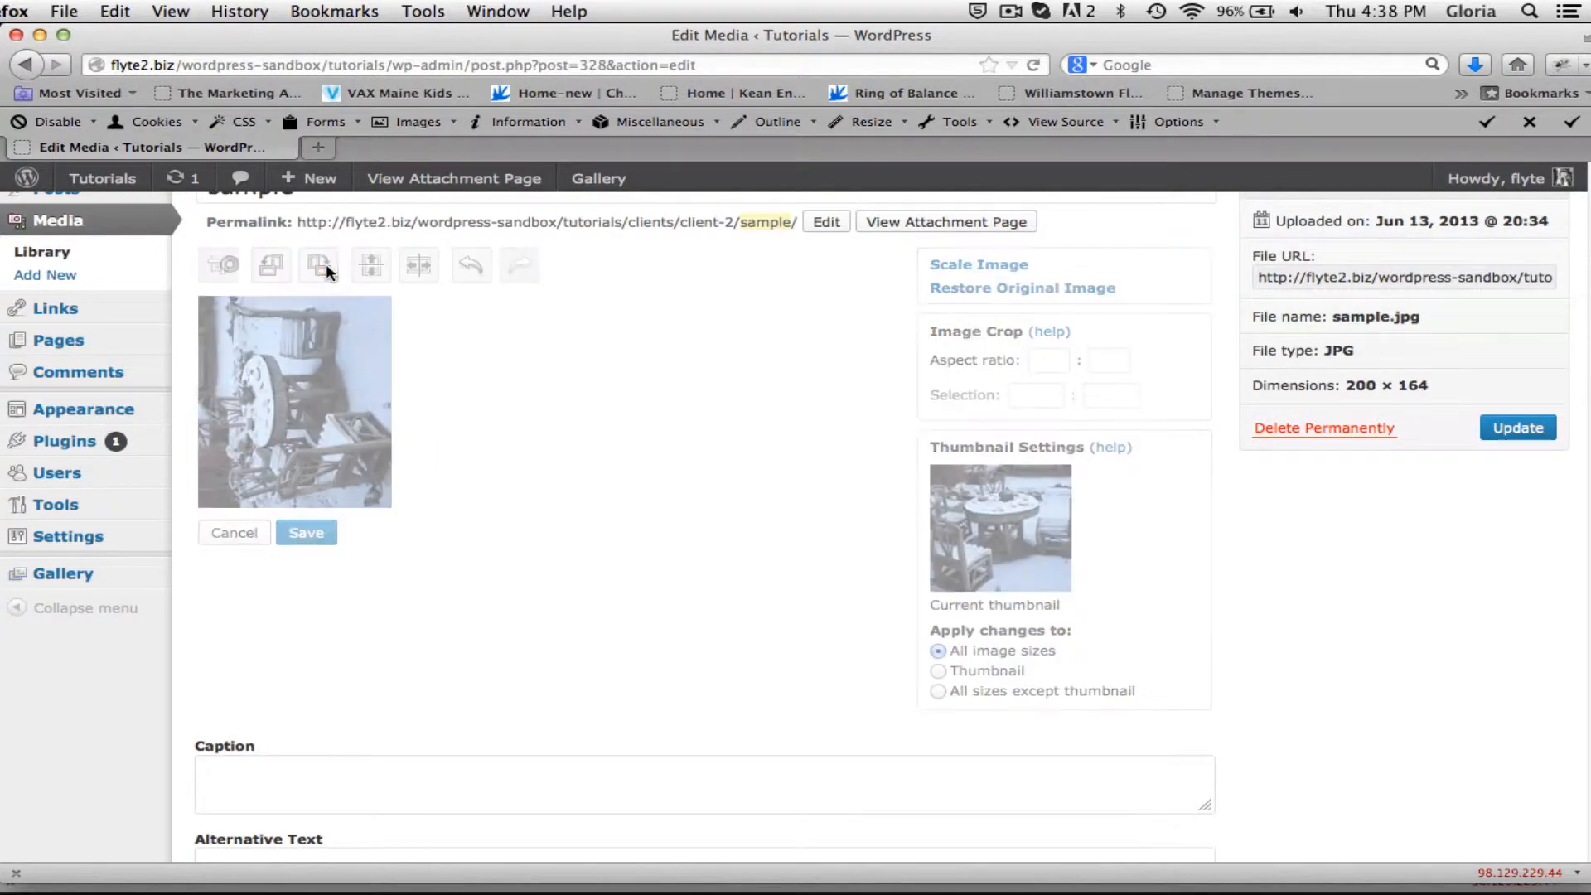
{"action": "left_click", "coordinate": [380, 263]}
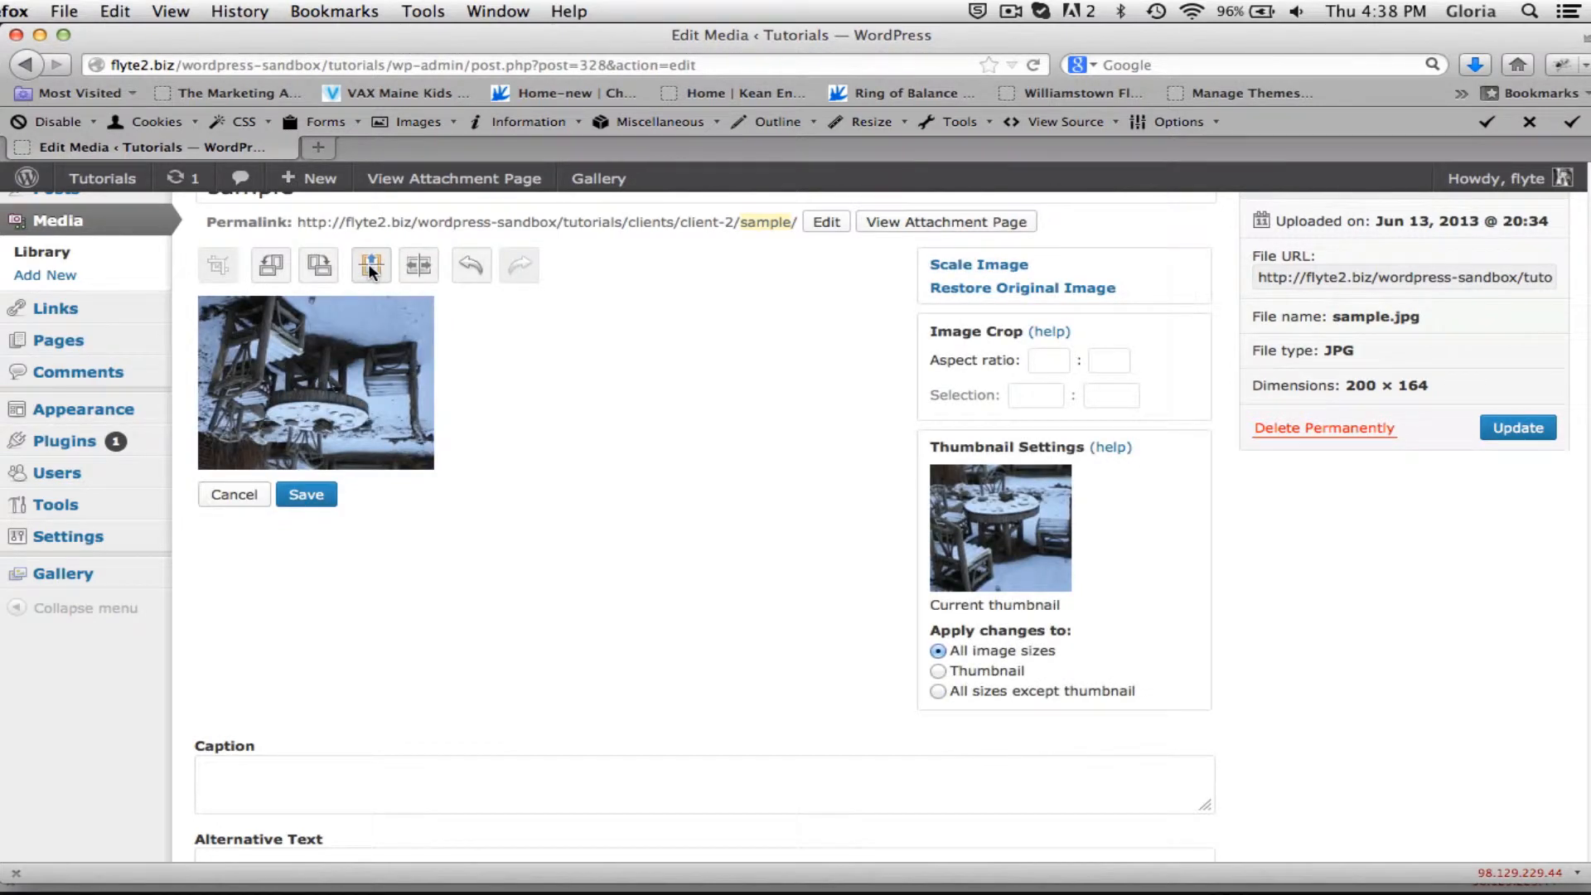
{"action": "left_click", "coordinate": [416, 262]}
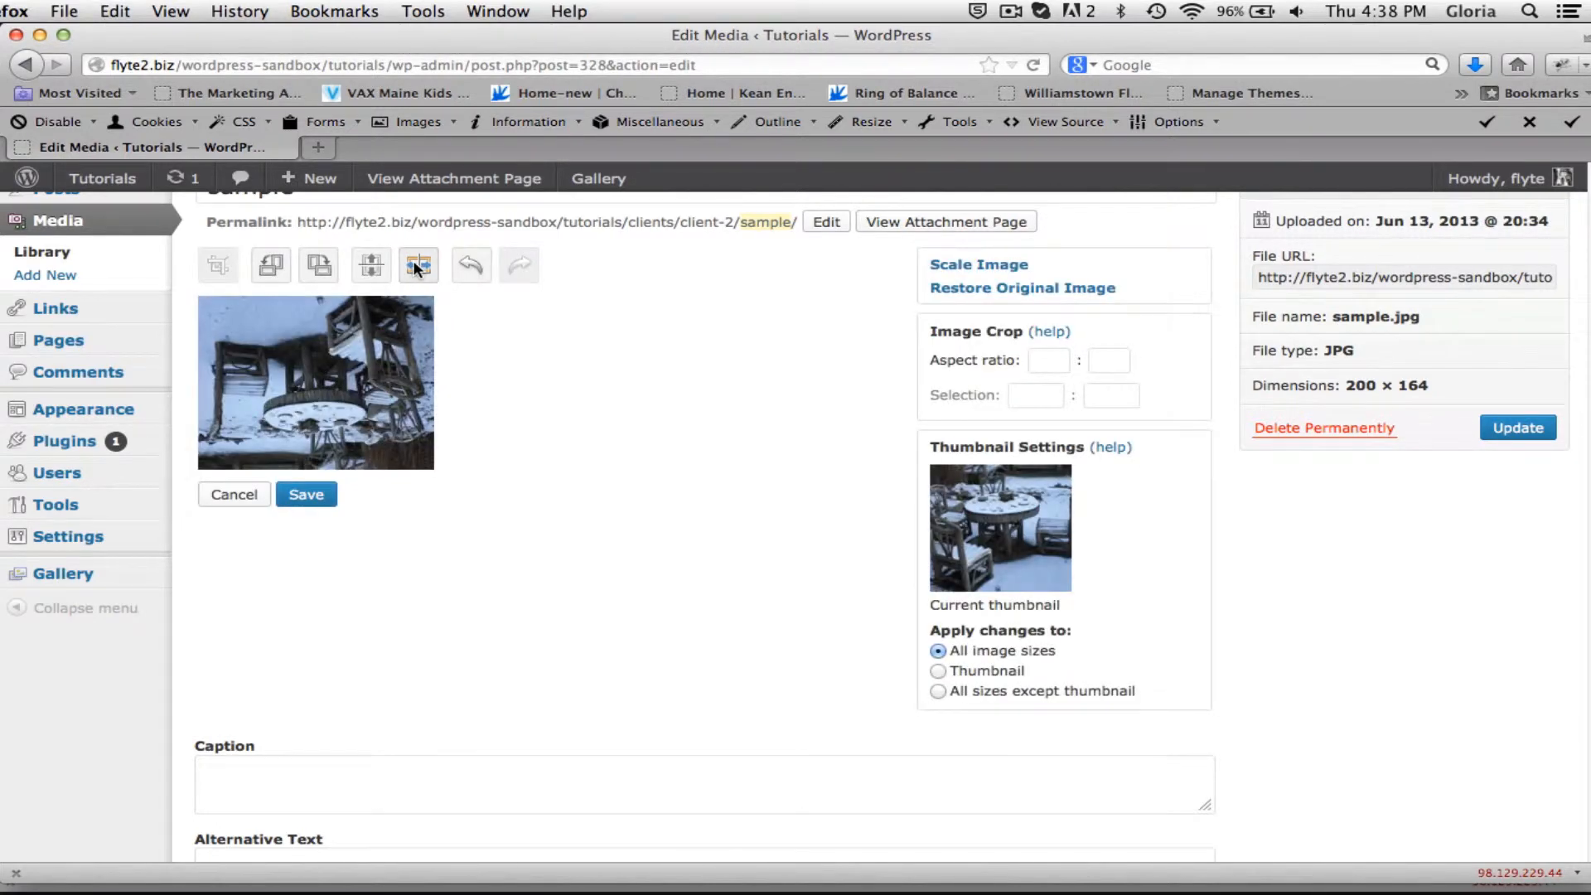
Undo all the rotations and flips made to the sample image.
{"action": "left_click", "coordinate": [472, 264]}
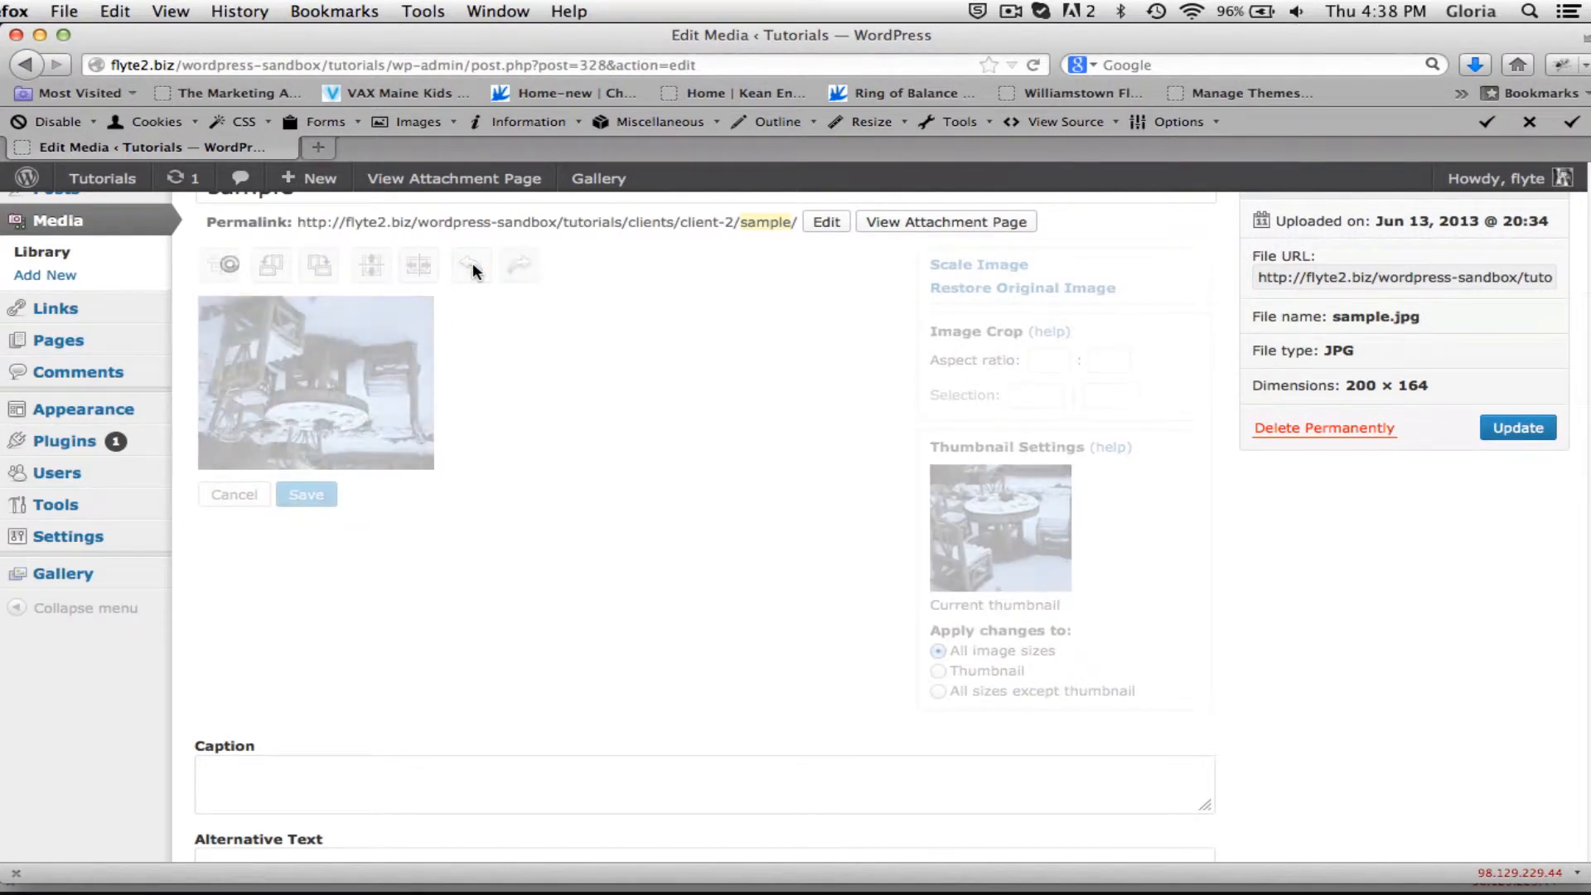
{"action": "left_click", "coordinate": [472, 264]}
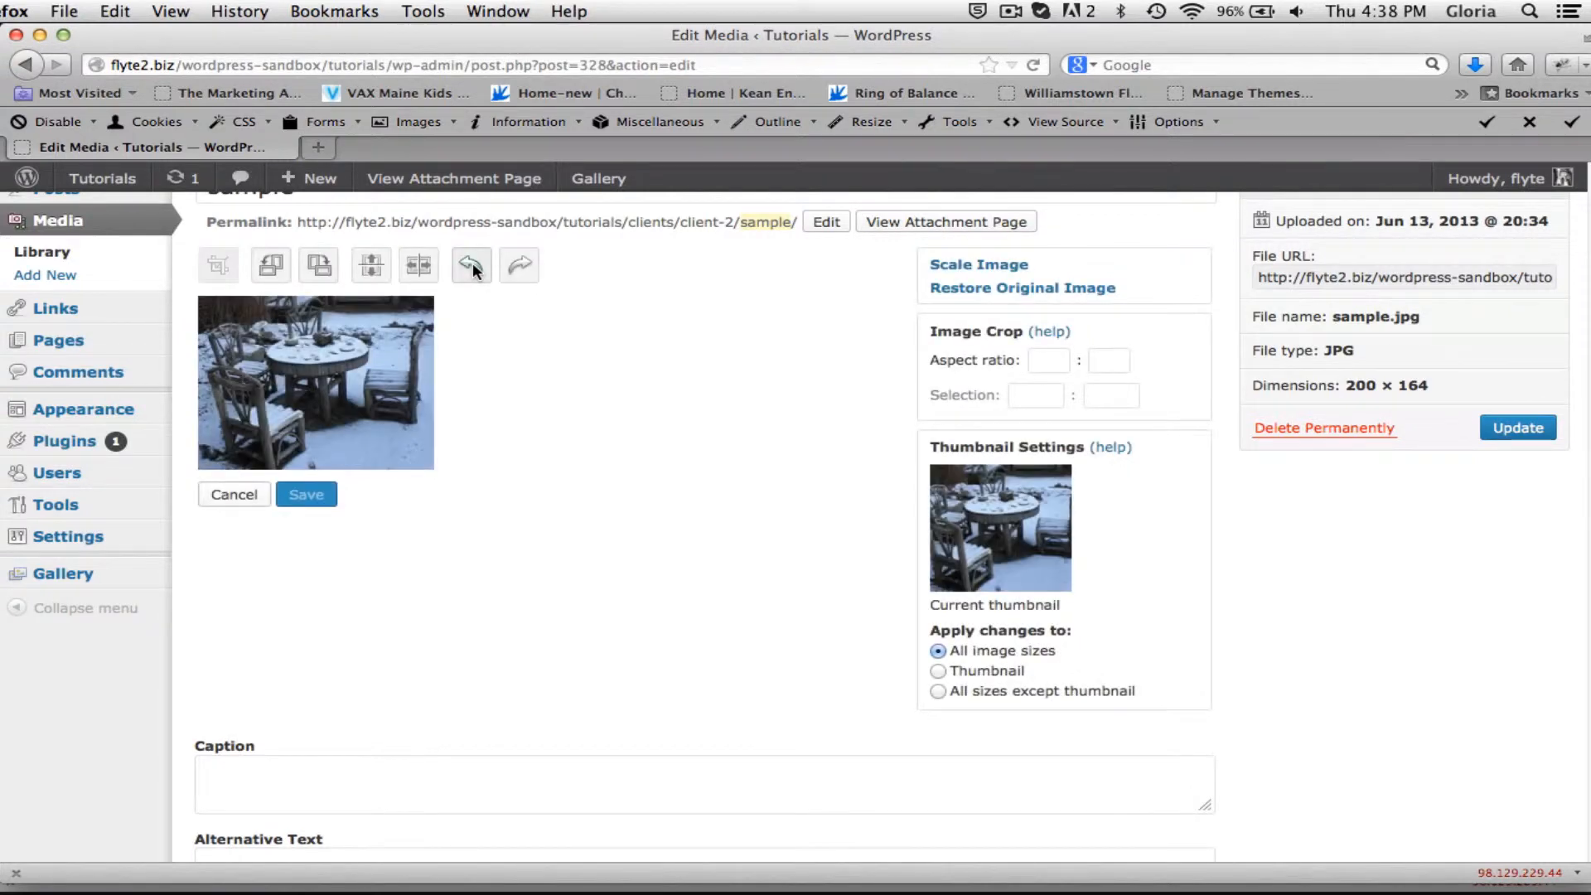
{"action": "left_click", "coordinate": [472, 263]}
{"action": "left_click", "coordinate": [472, 262]}
Open the Client 2 page for editing from the list of pages.
{"action": "scroll", "coordinate": [514, 533], "scroll_direction": "up", "scroll_amount": 2}
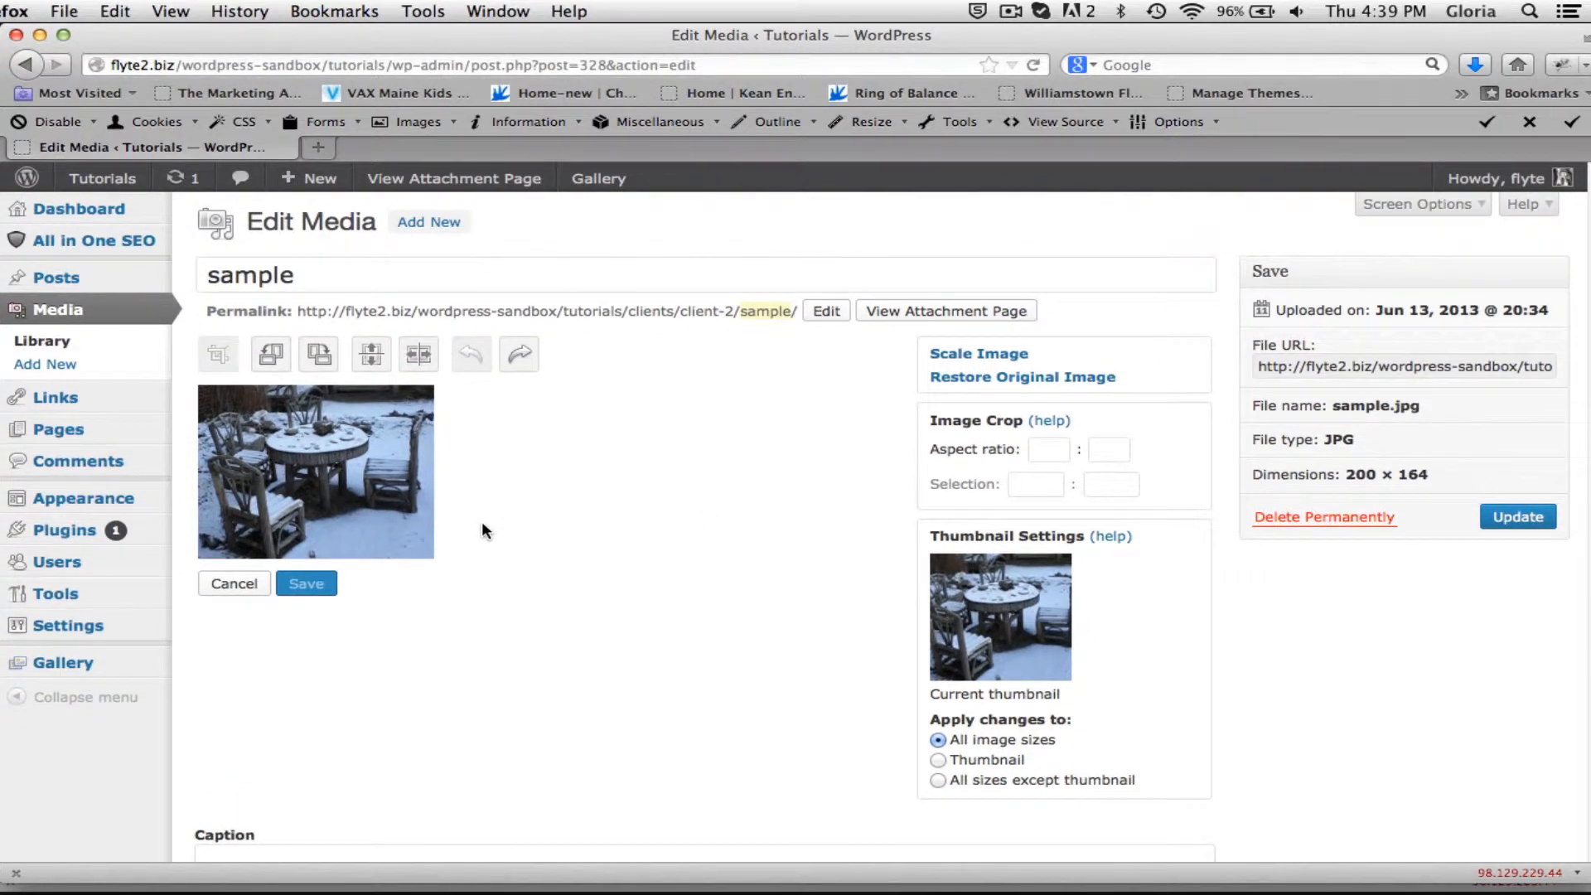
{"action": "left_click", "coordinate": [53, 425]}
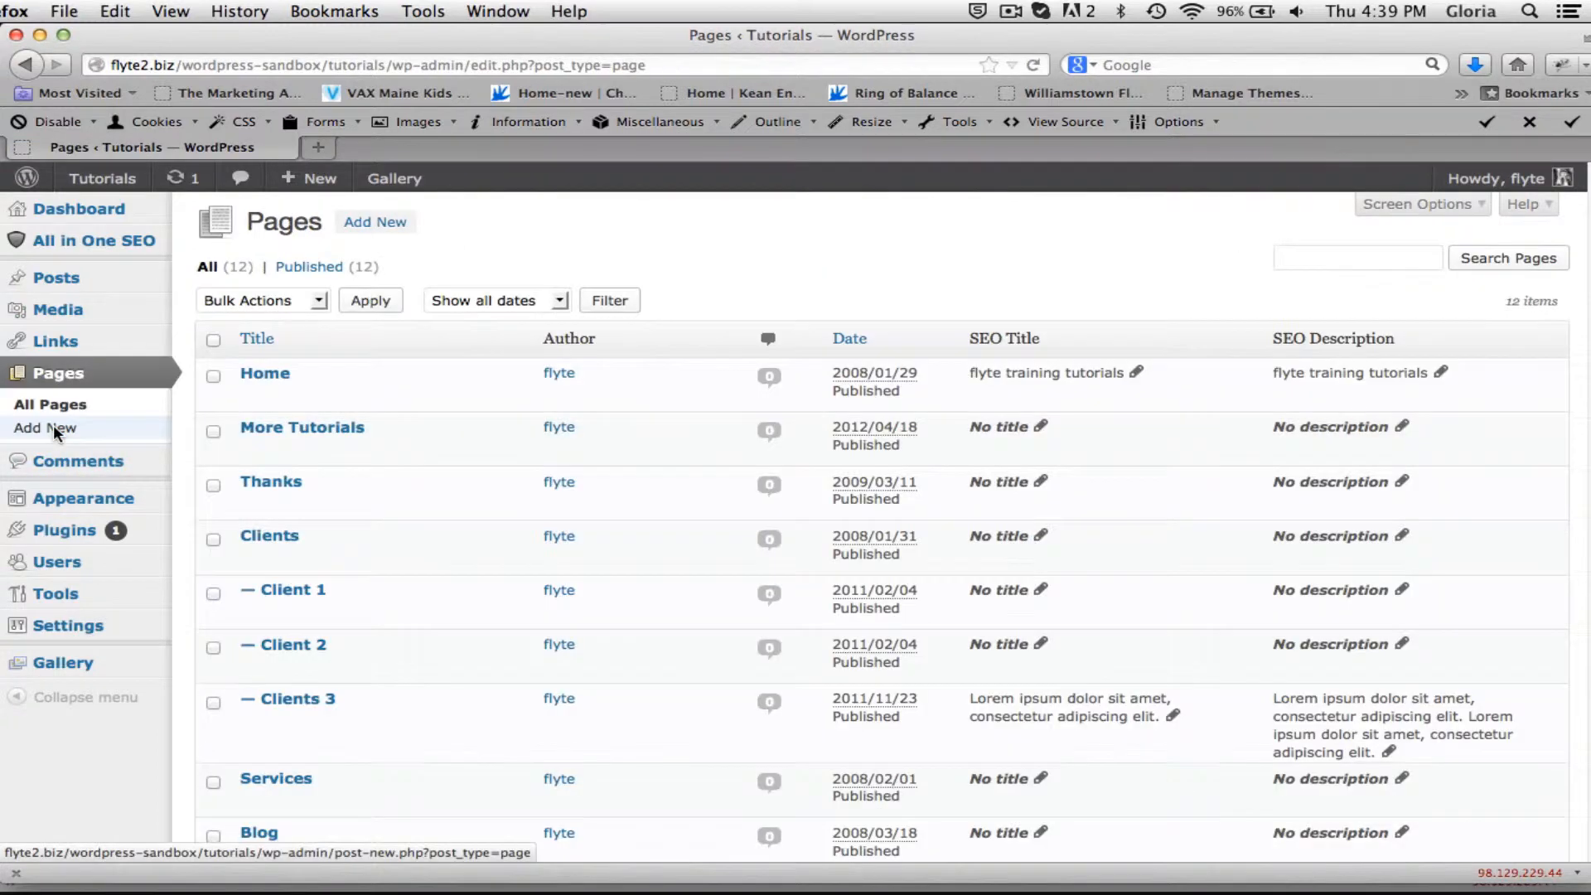
{"action": "left_click", "coordinate": [280, 643]}
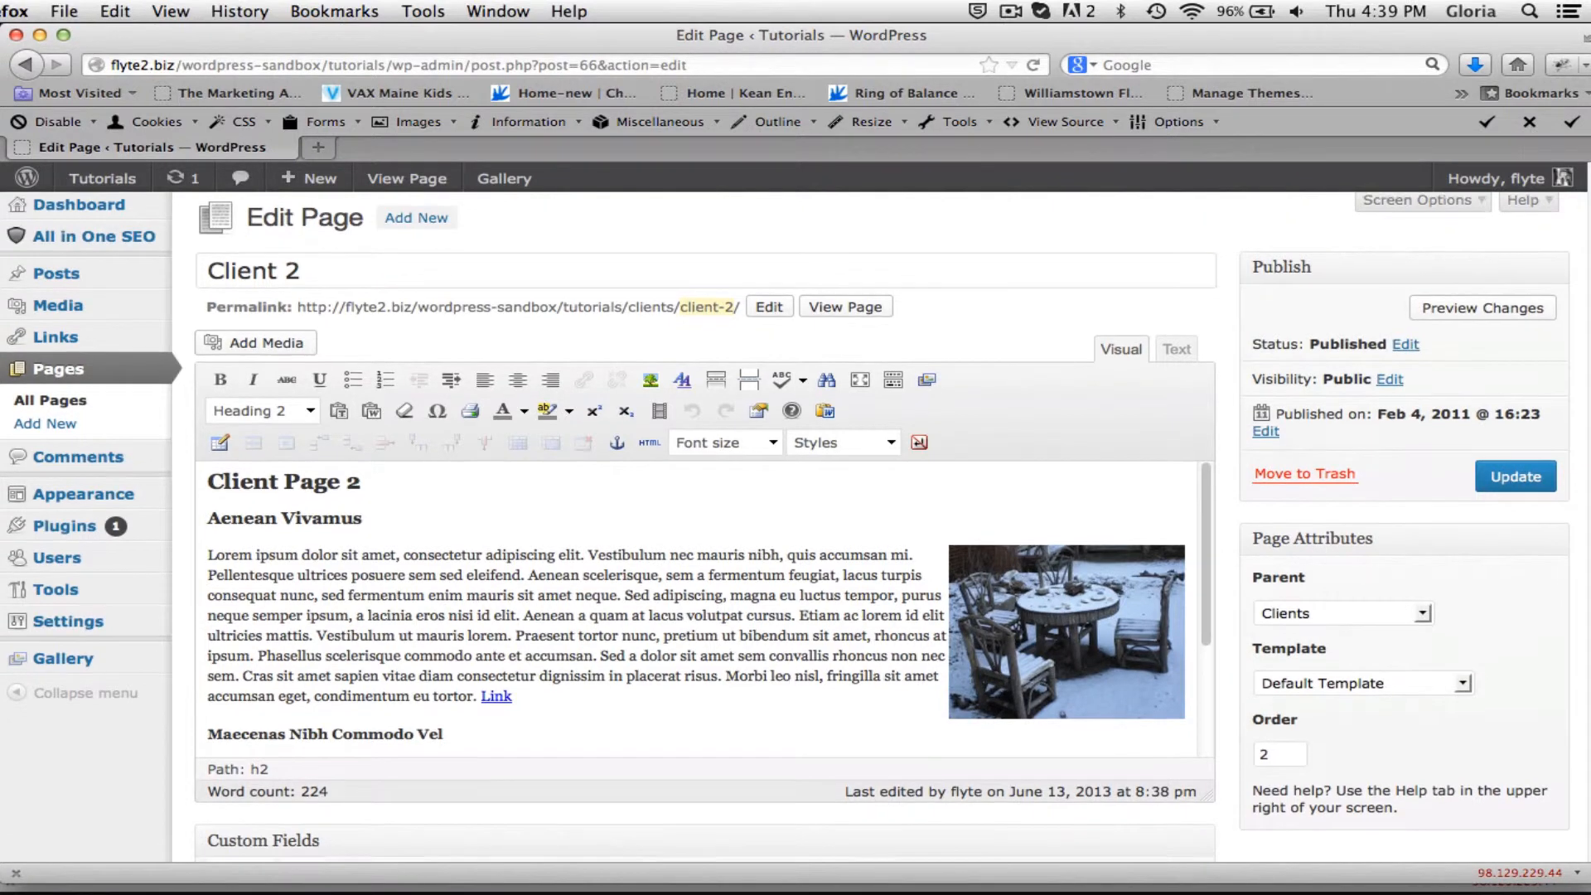
Select the inserted image in the Client 2 page content and open its image settings.
{"action": "scroll", "coordinate": [786, 527], "scroll_direction": "down", "scroll_amount": 3}
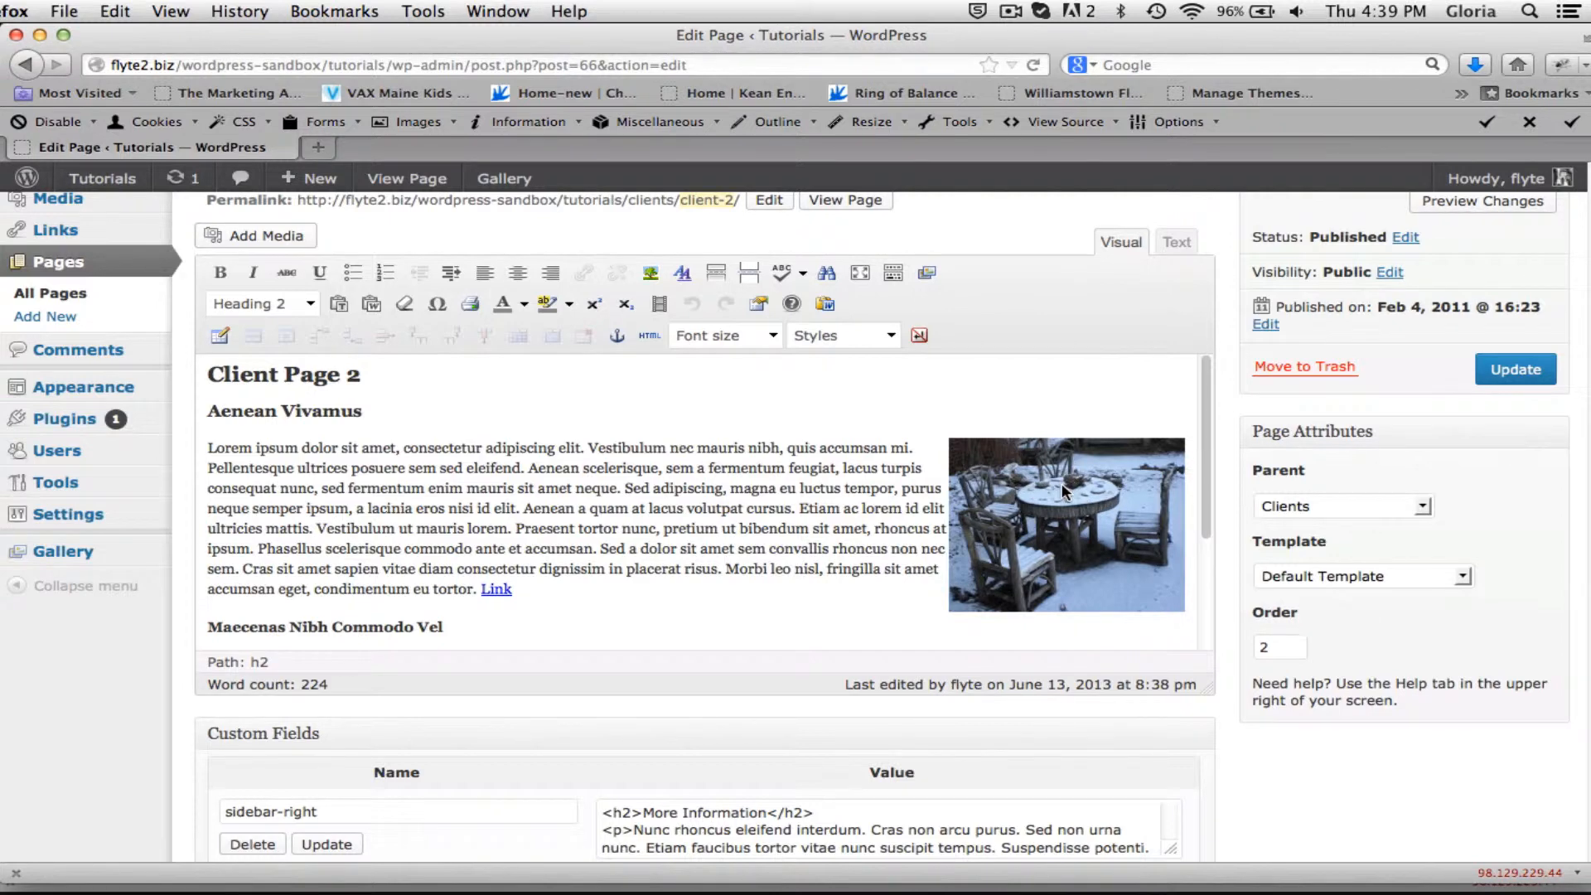
{"action": "left_click", "coordinate": [1001, 490]}
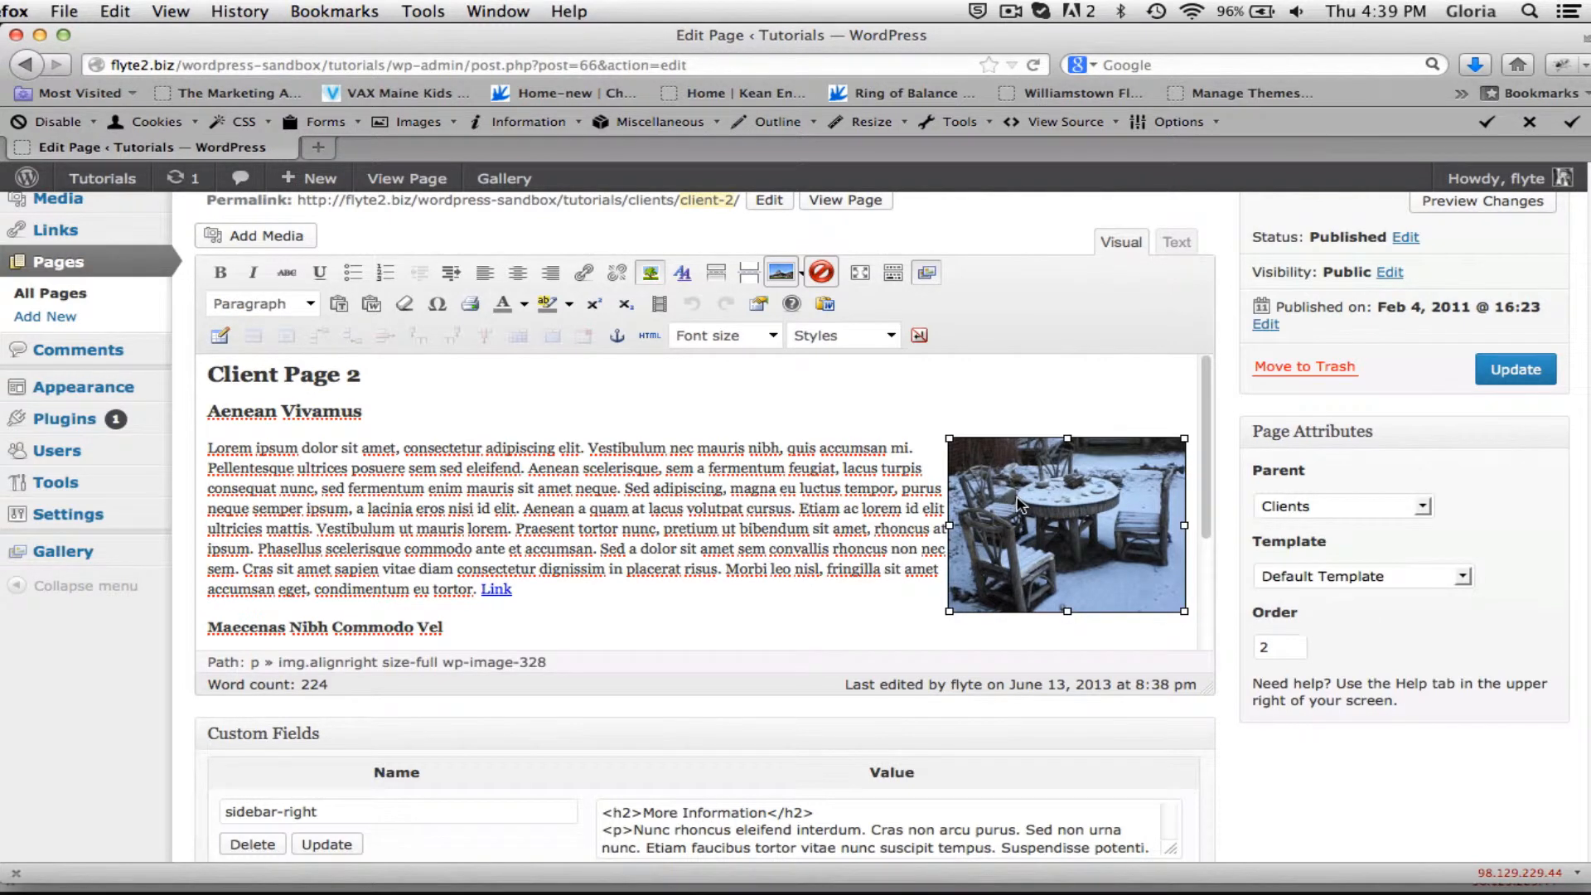
{"action": "left_click", "coordinate": [1018, 504]}
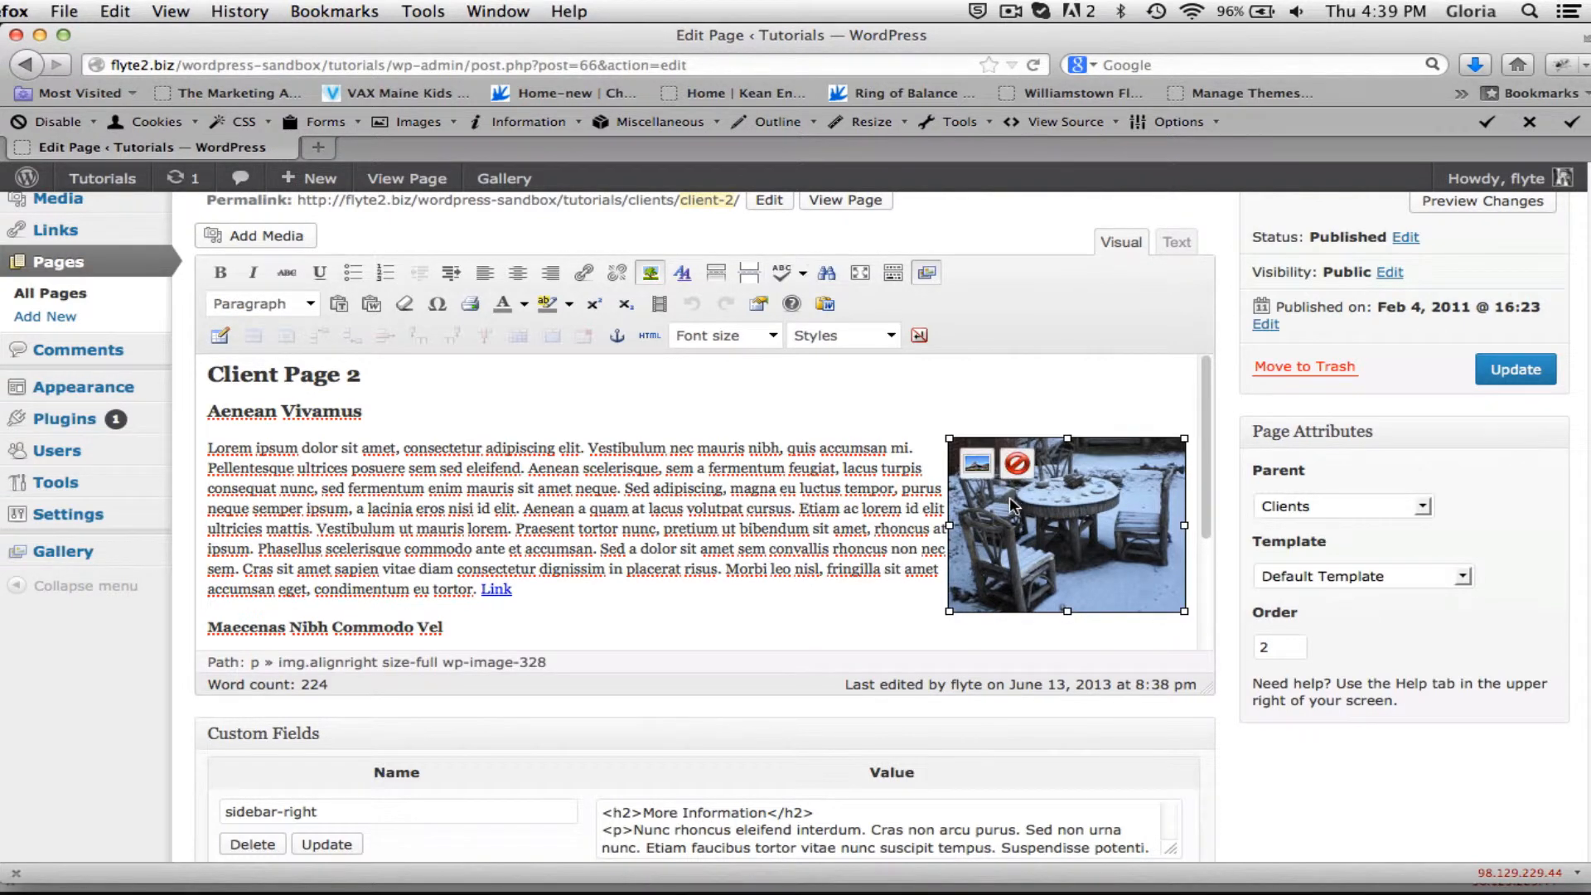
{"action": "left_click", "coordinate": [977, 466]}
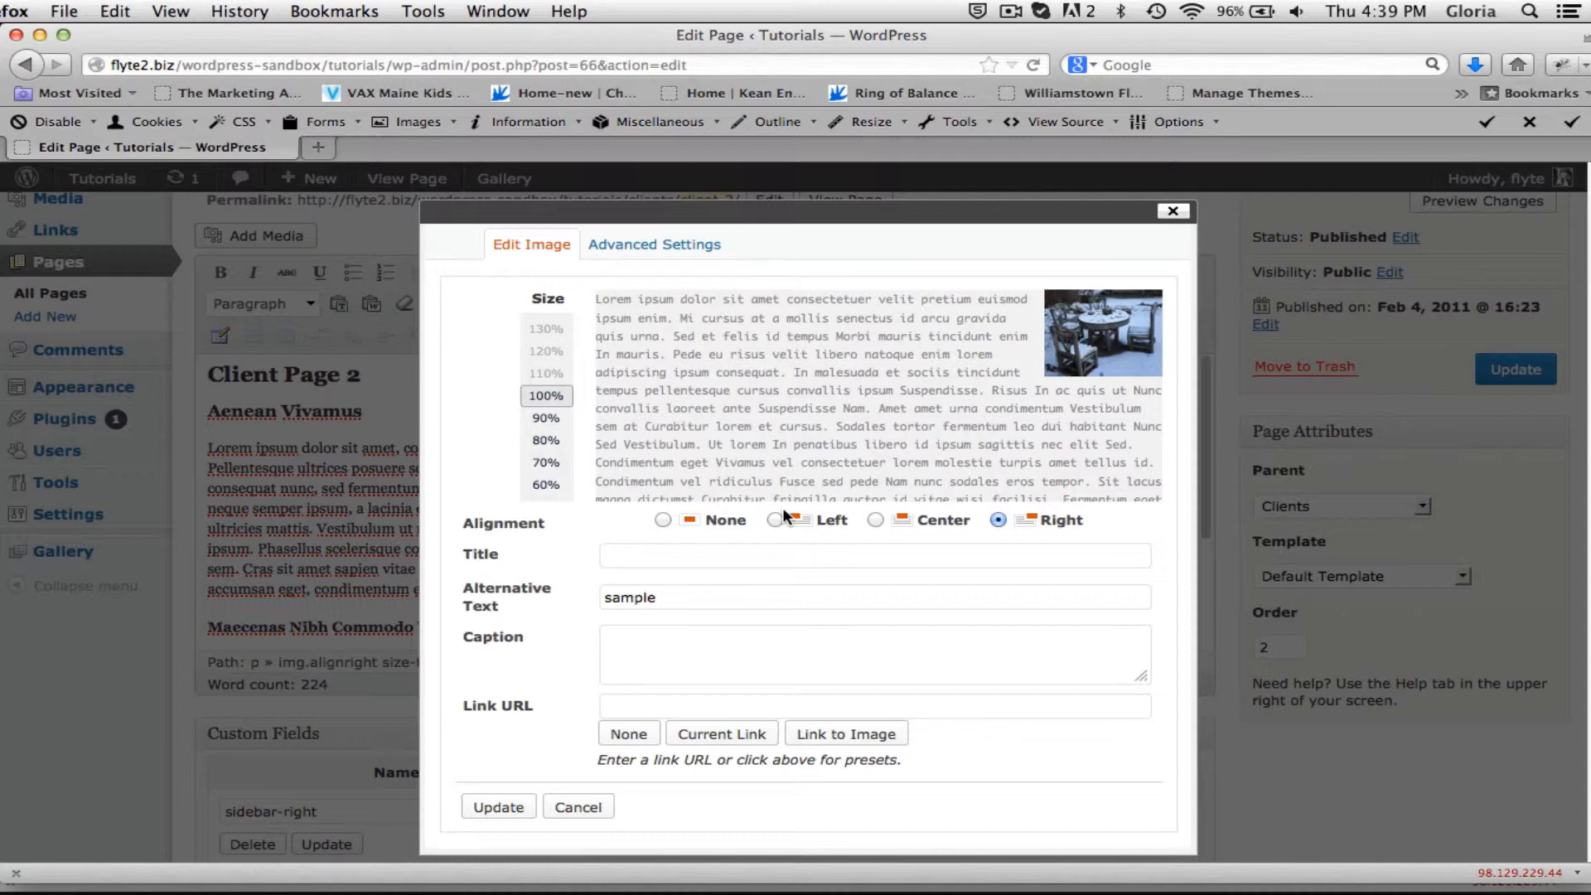
Give the image a border of 1 in its advanced settings and apply the change.
{"action": "left_click", "coordinate": [659, 244]}
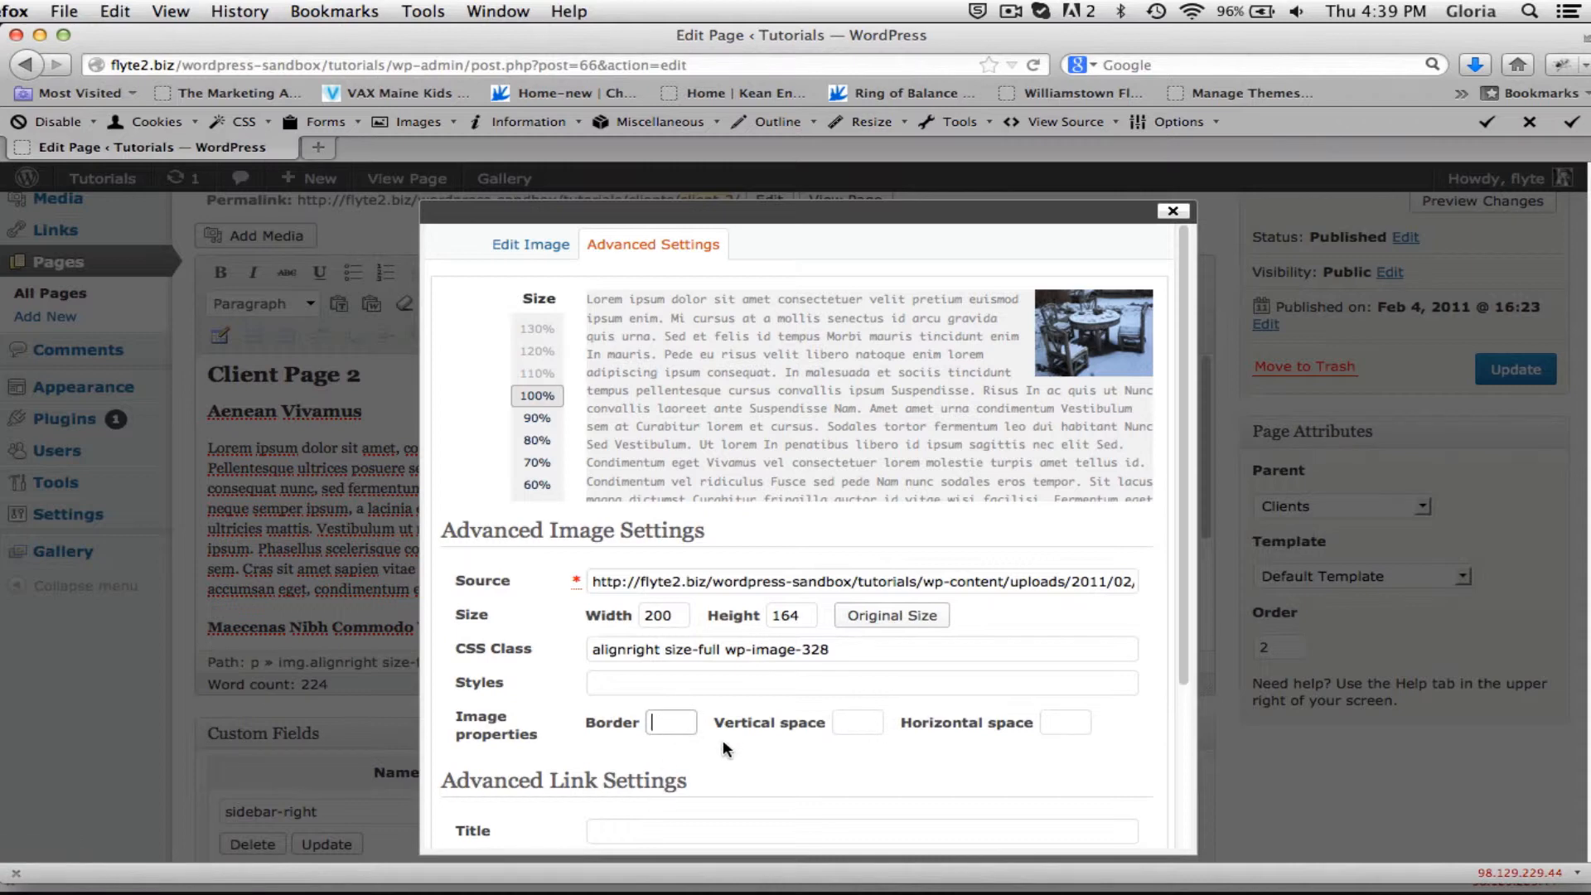
{"action": "type", "text": "1"}
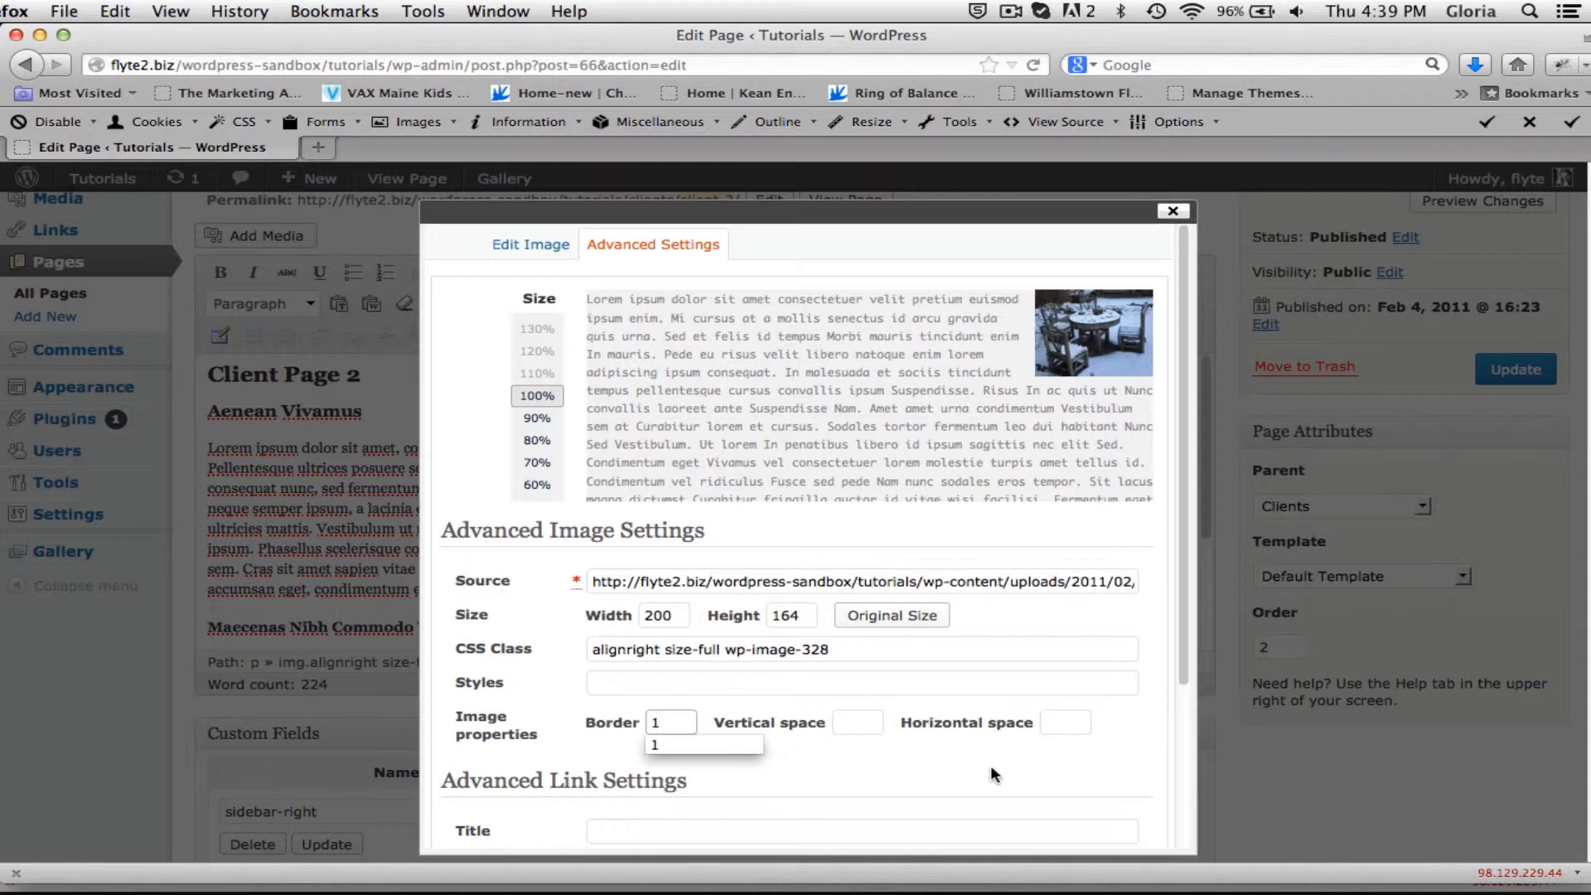
{"action": "left_click", "coordinate": [1023, 761]}
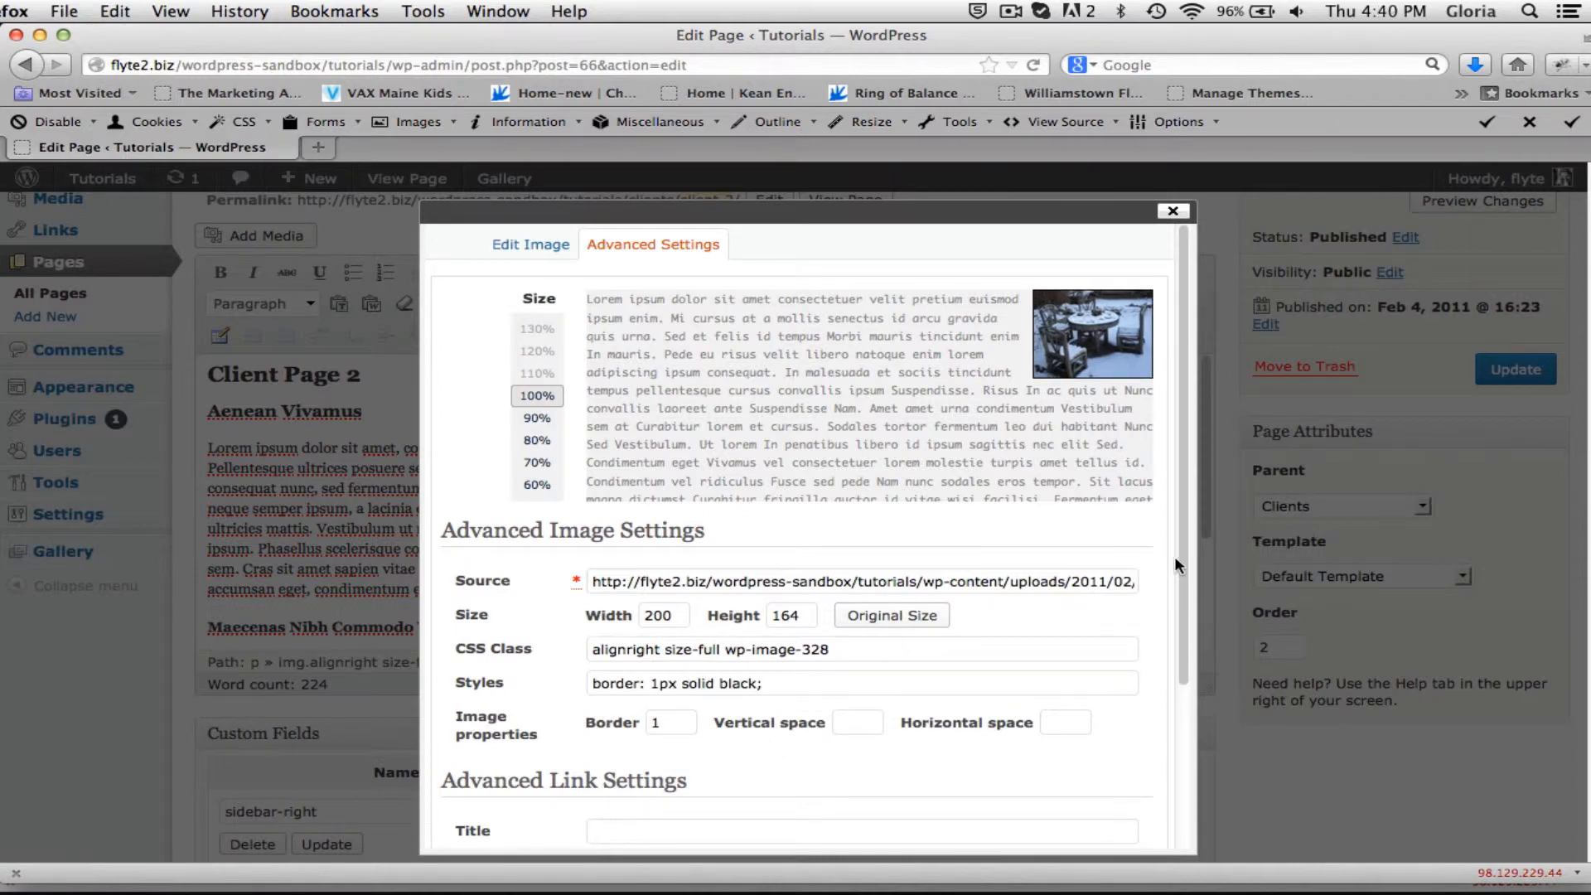
{"action": "left_click_drag", "start_coordinate": [1180, 547], "coordinate": [1179, 807]}
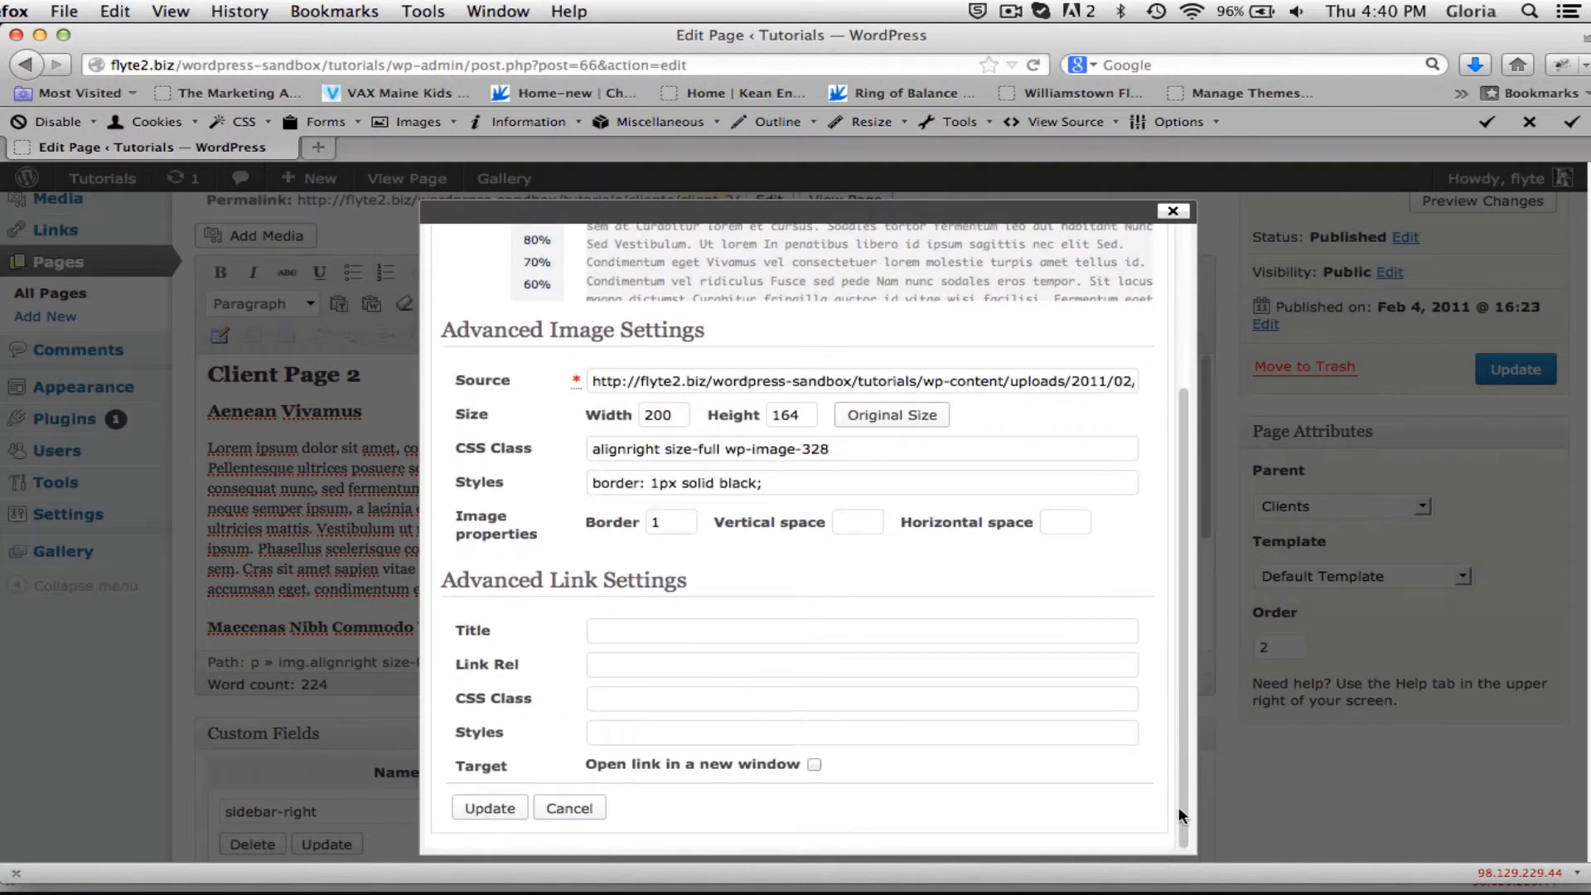
{"action": "left_click", "coordinate": [488, 806]}
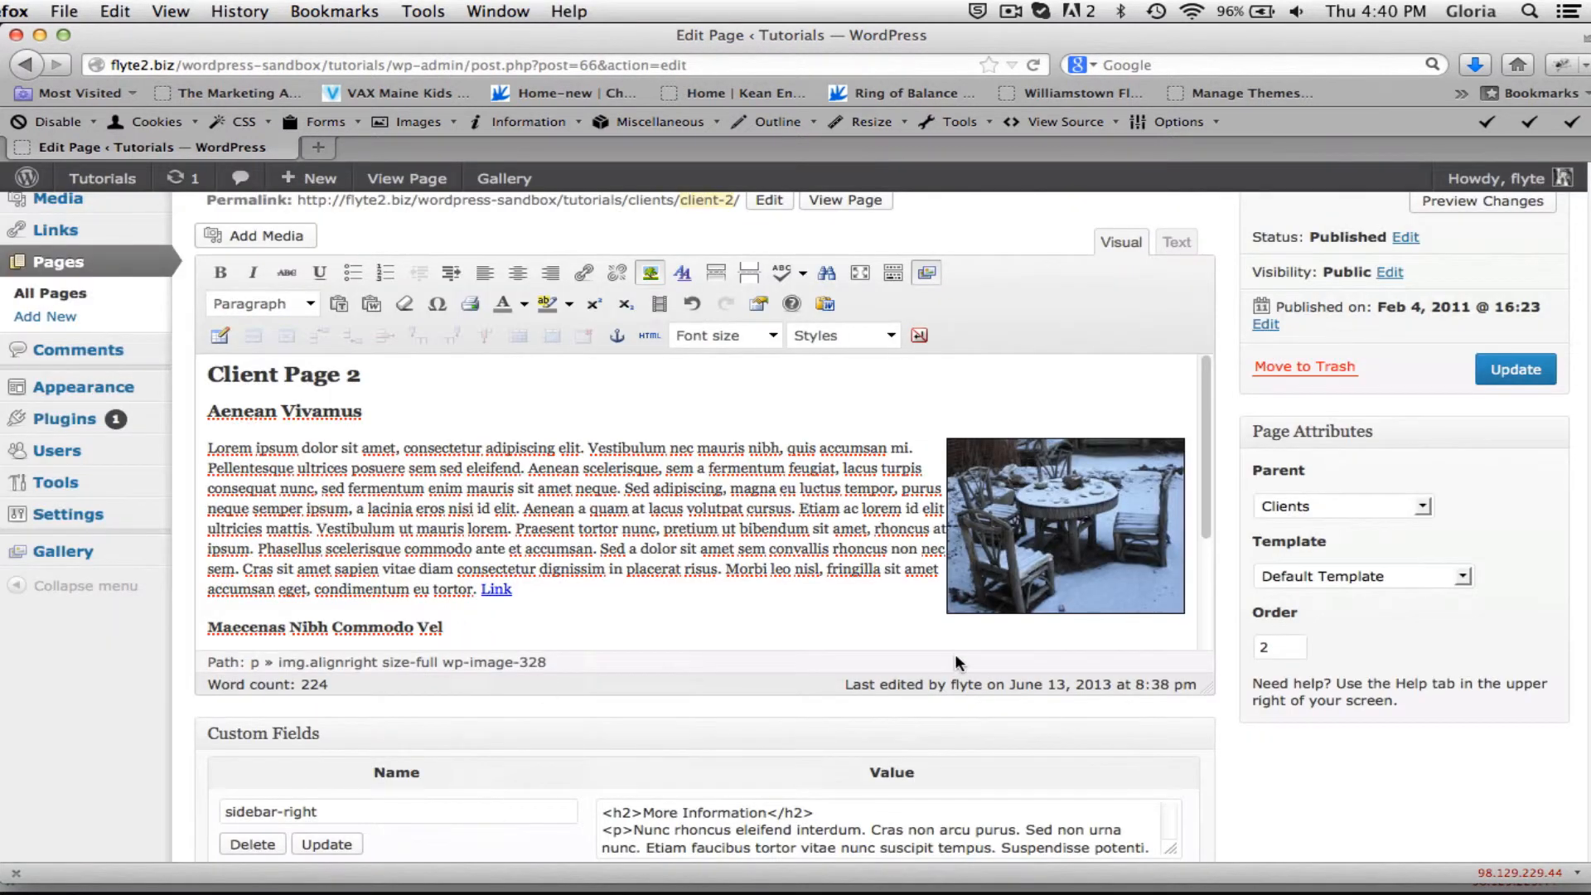
Update the Client 2 page and view it on the site to check the image border.
{"action": "left_click", "coordinate": [1530, 366]}
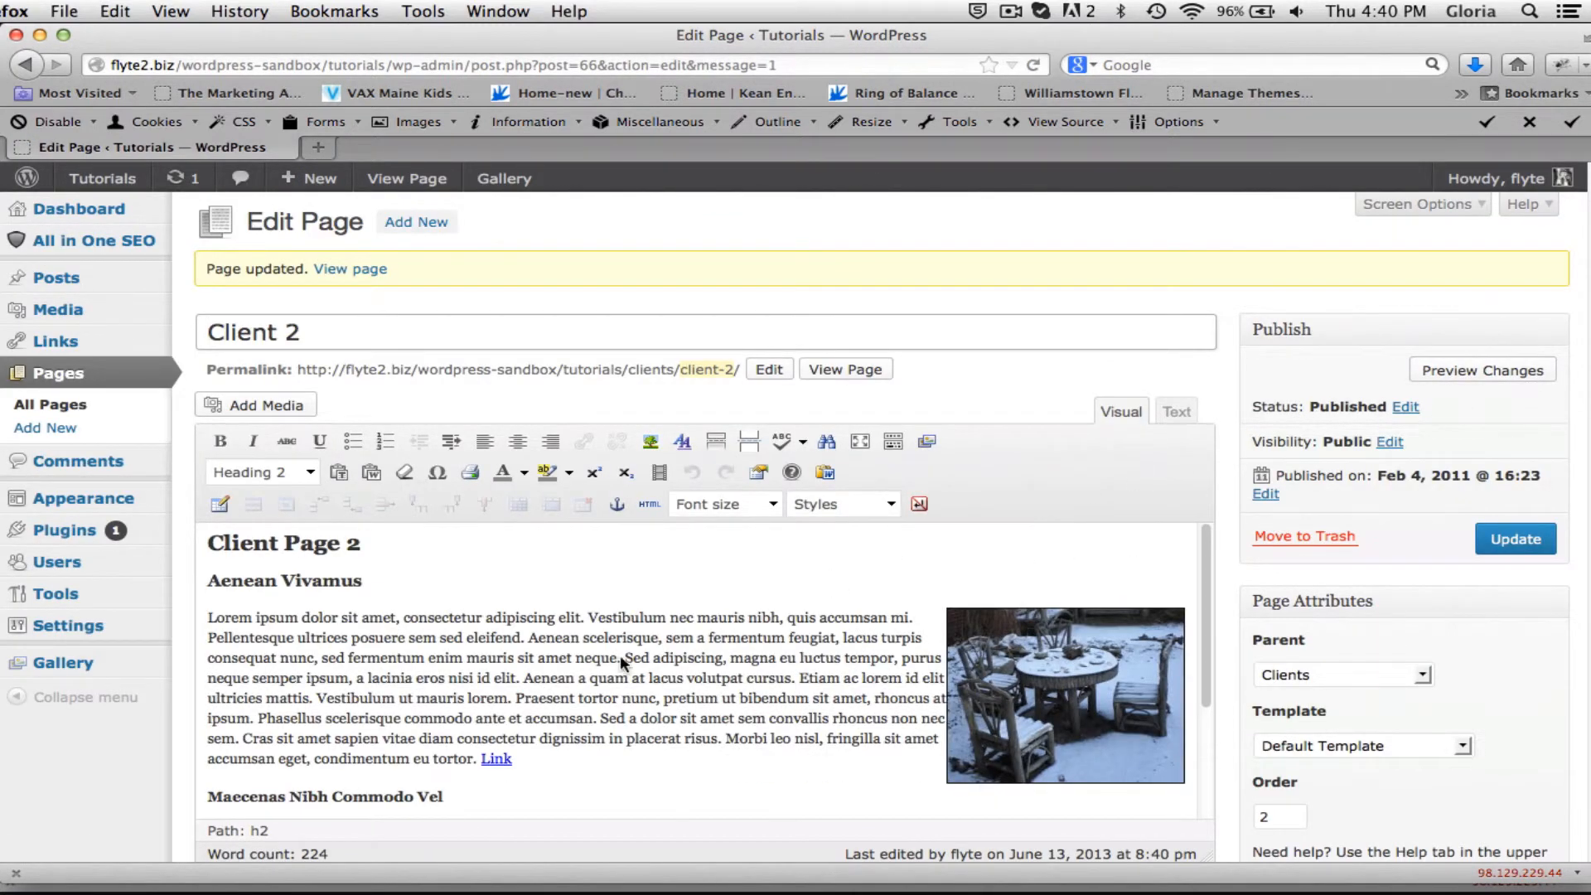
{"action": "left_click", "coordinate": [852, 370]}
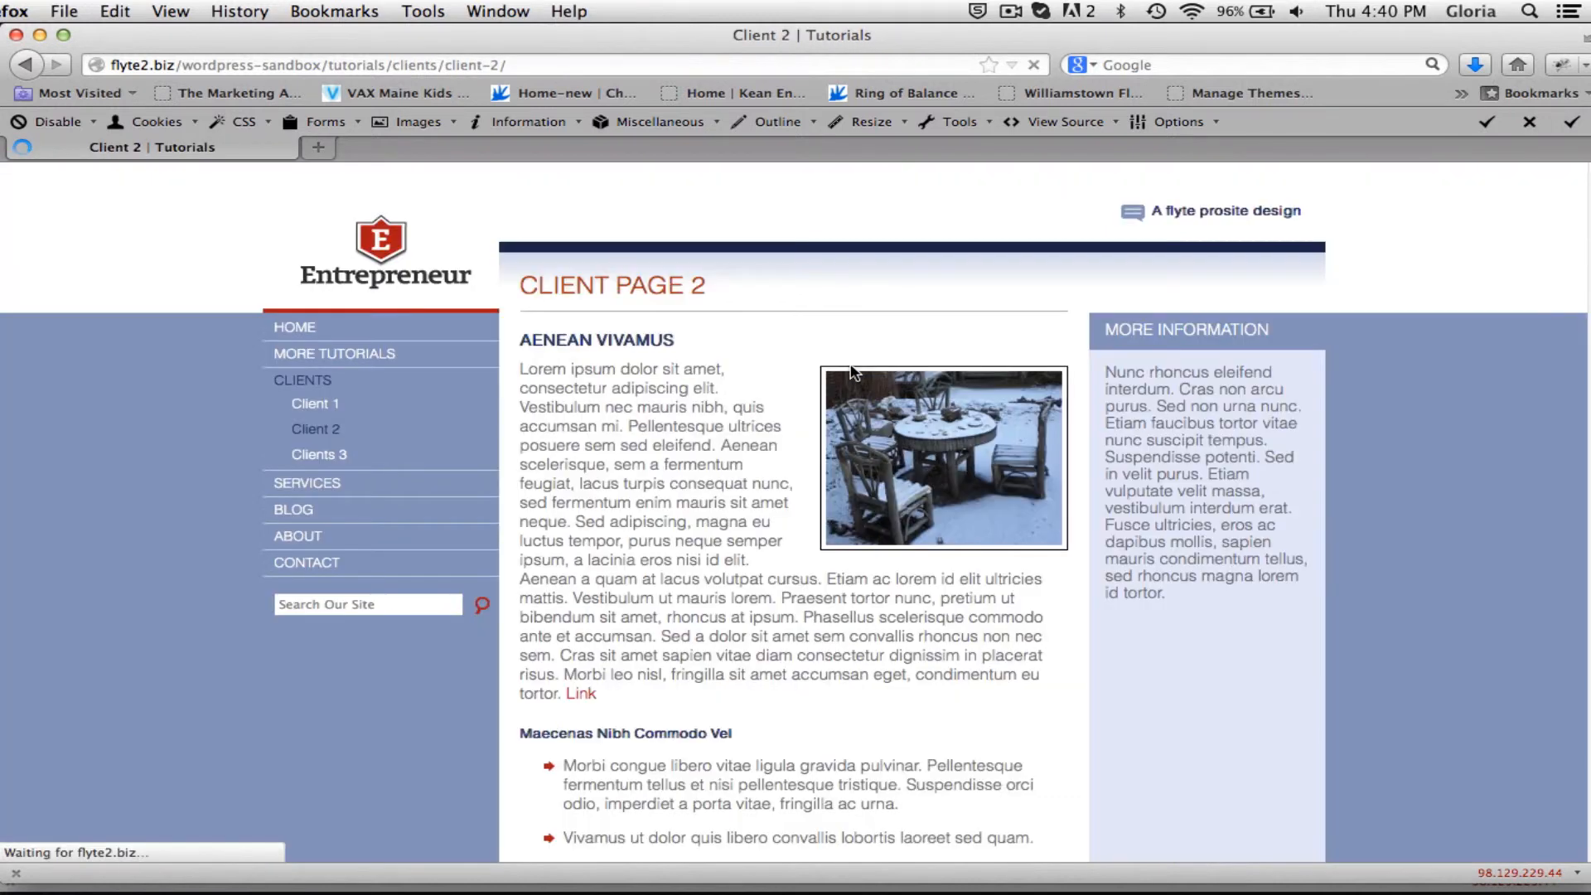